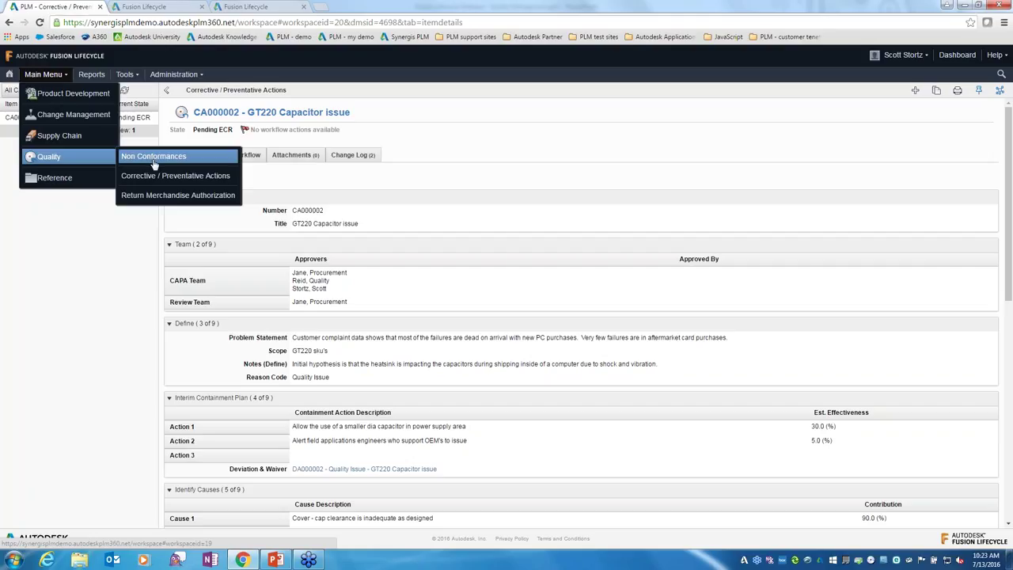
# Open the NC000007 enclosure record in the Non Conformances workspace and review its details and approval workflow
pyautogui.click(154, 158)
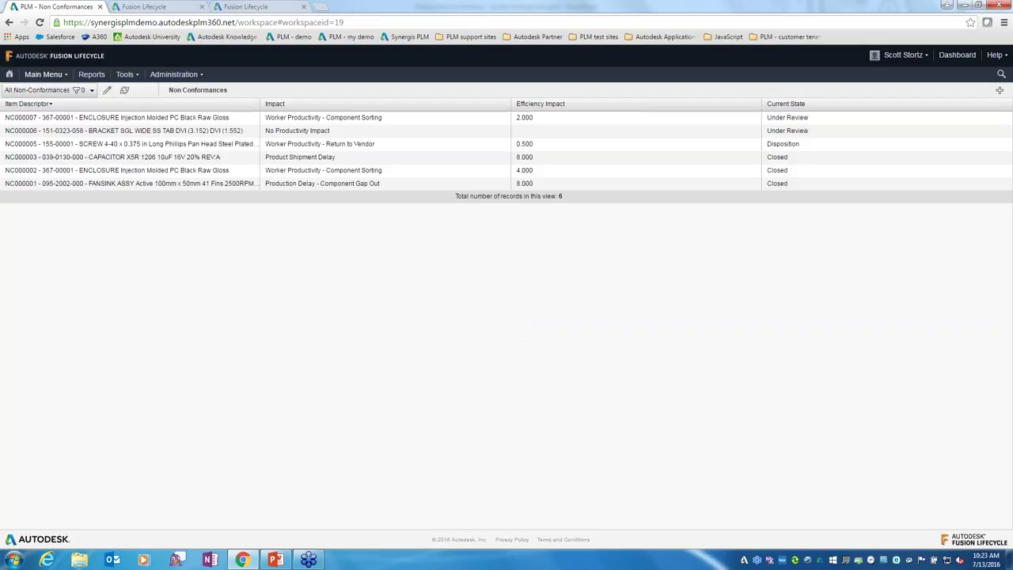
pyautogui.click(32, 118)
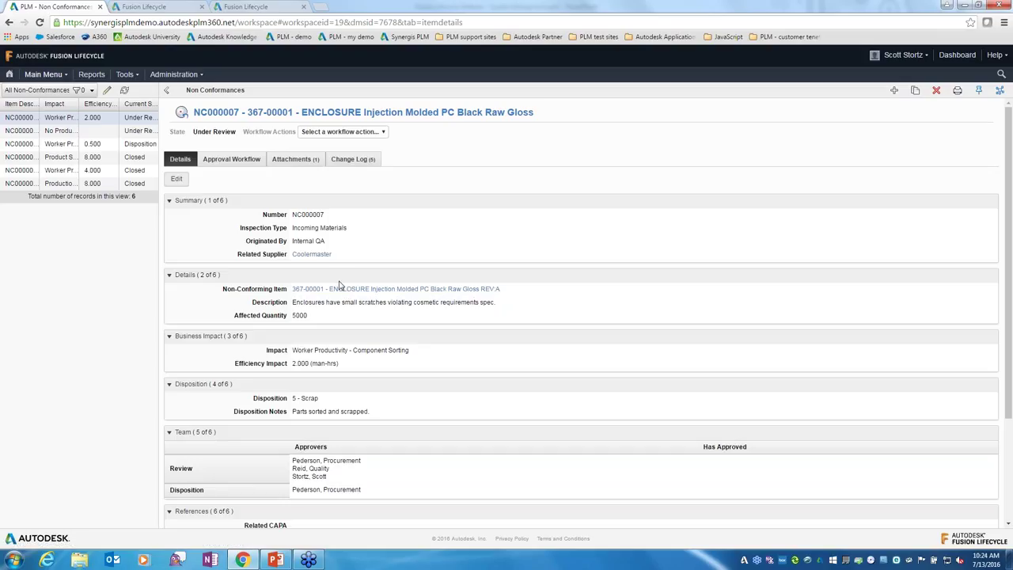
pyautogui.scroll(-3, 457, 373)
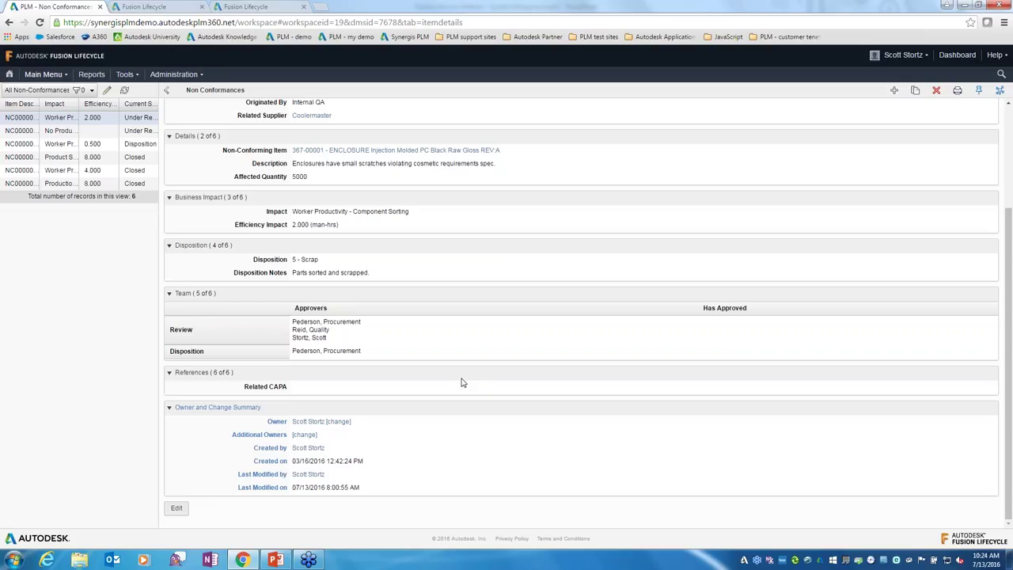
pyautogui.scroll(3, 453, 329)
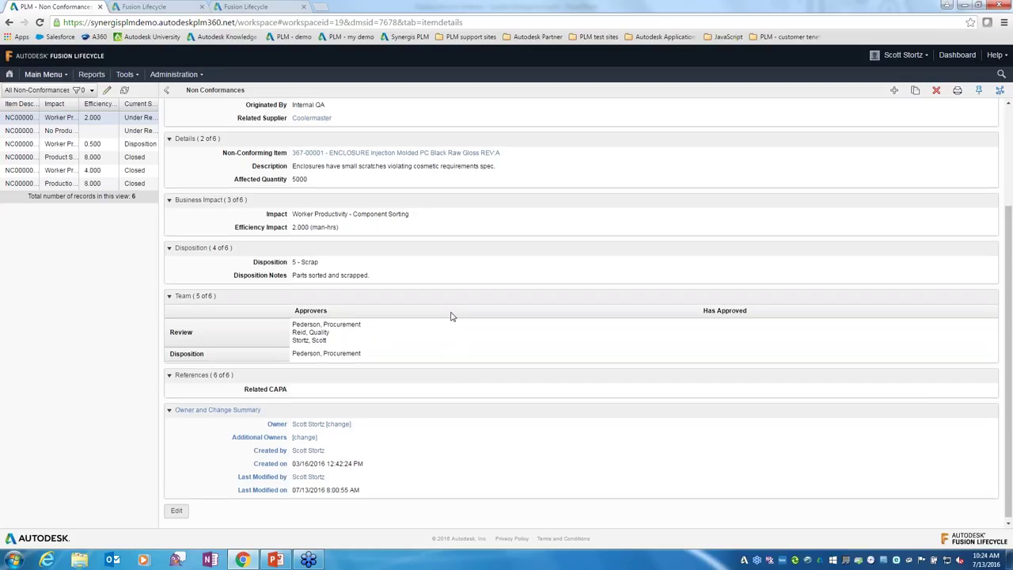
pyautogui.click(231, 159)
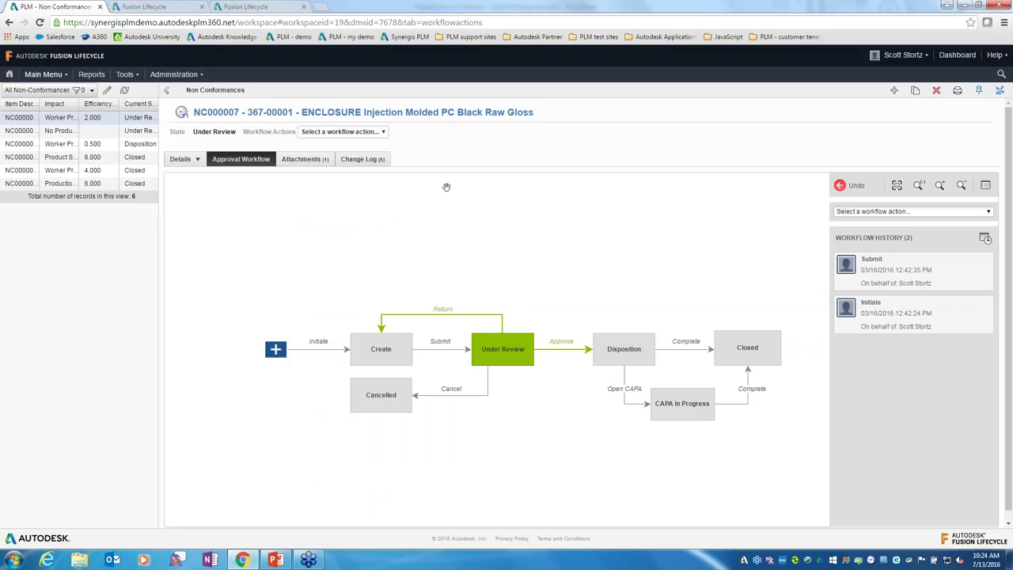
pyautogui.moveTo(552, 230); pyautogui.dragTo(460, 228)
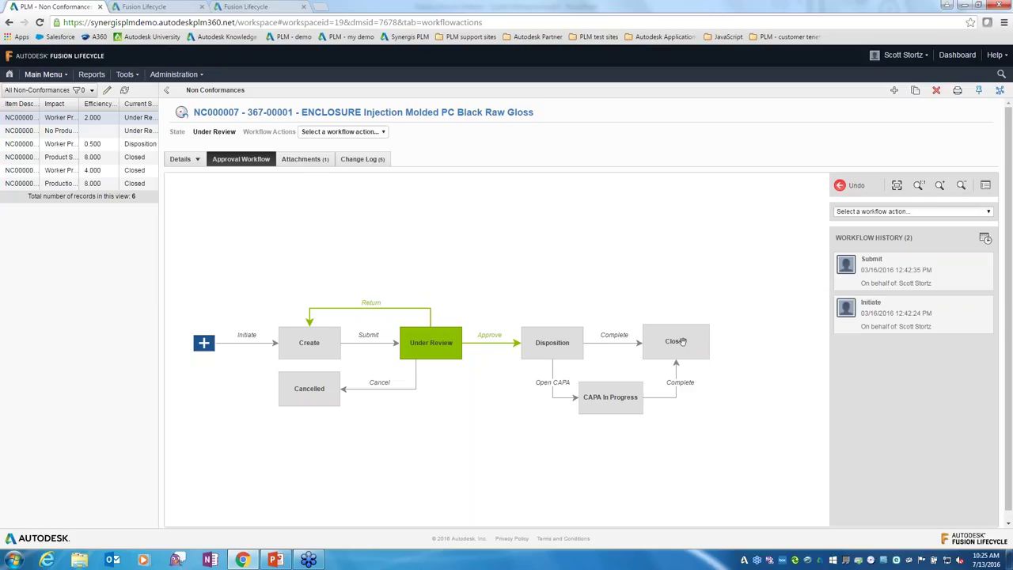
# View the IMG_1296 image attached to the enclosure non-conformance at full size, and close the viewer
pyautogui.click(299, 161)
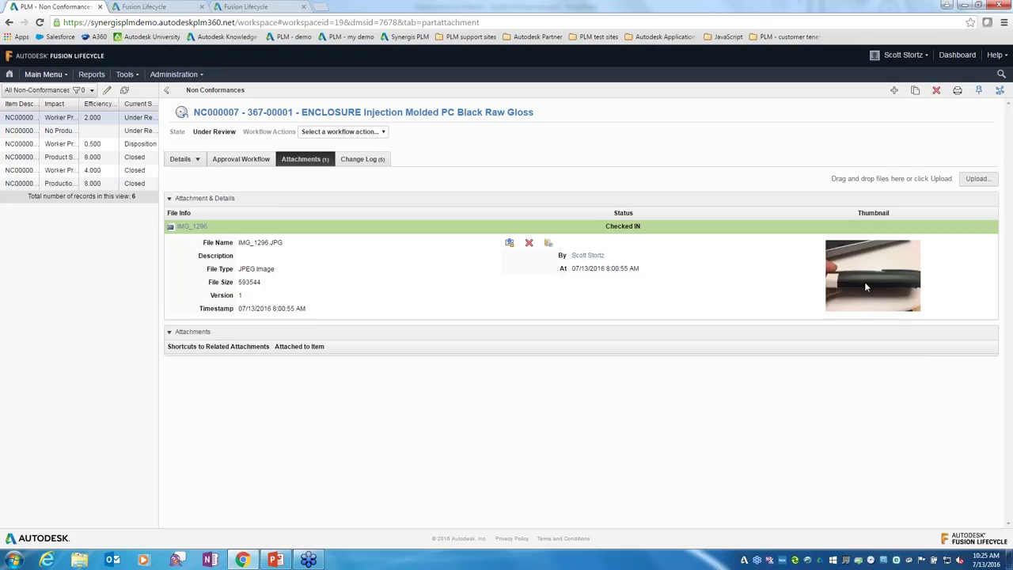
pyautogui.click(193, 226)
pyautogui.click(56, 537)
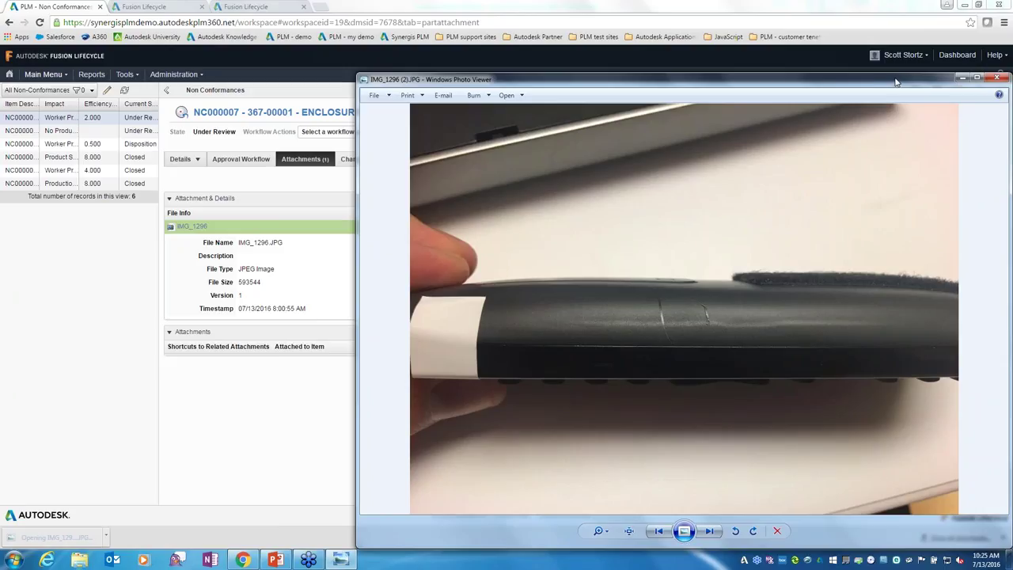
pyautogui.click(997, 78)
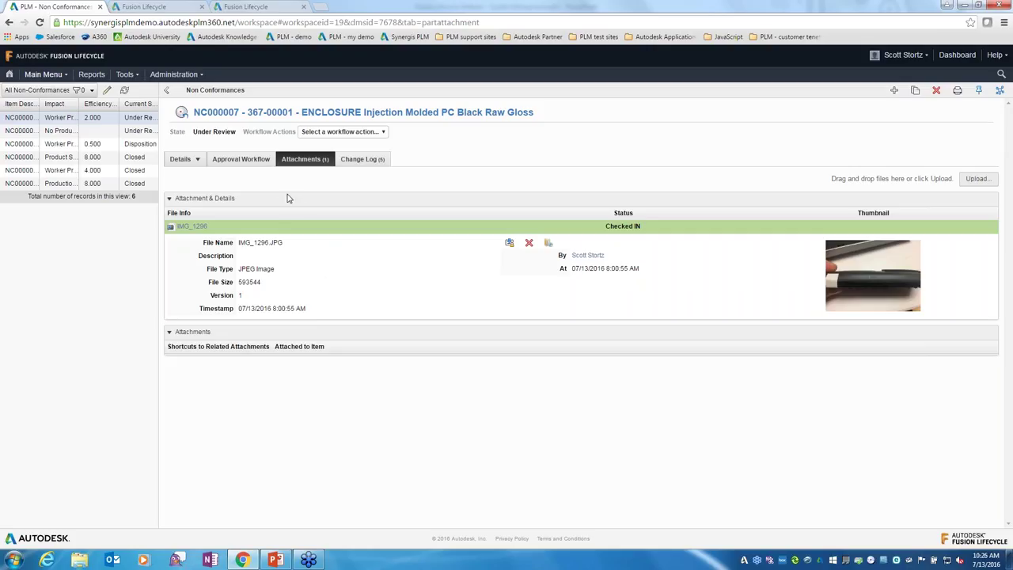
# Start a new non-conformance with inspection type First Article (FAI), originated by Internal QA, and related supplier Coolermaster
pyautogui.click(894, 92)
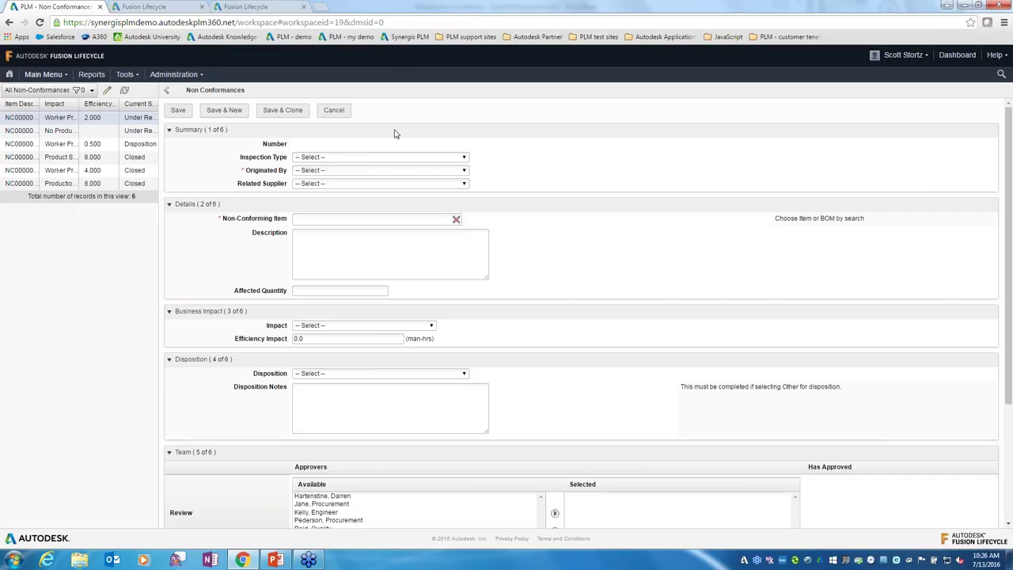
pyautogui.click(348, 161)
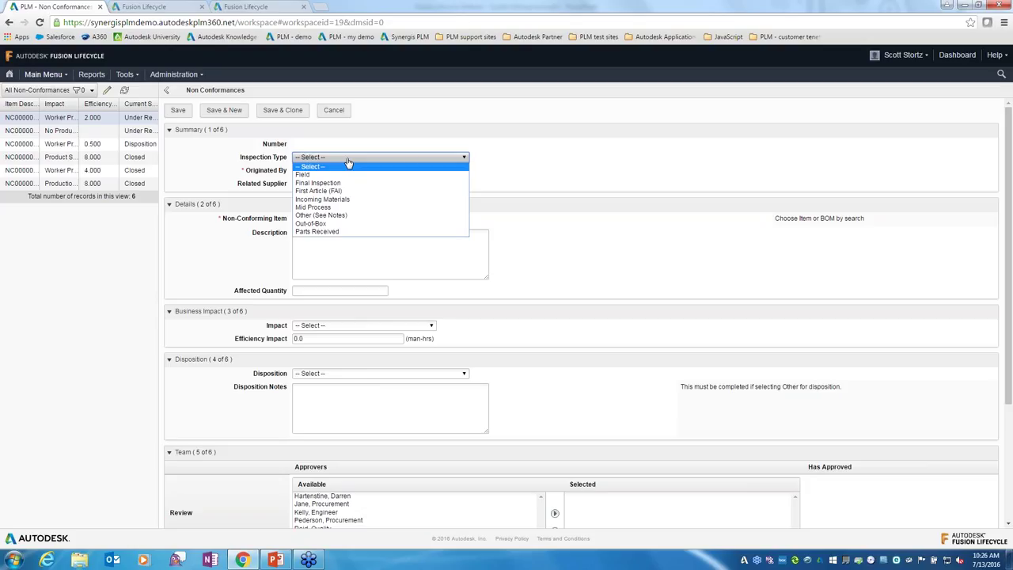
pyautogui.click(376, 191)
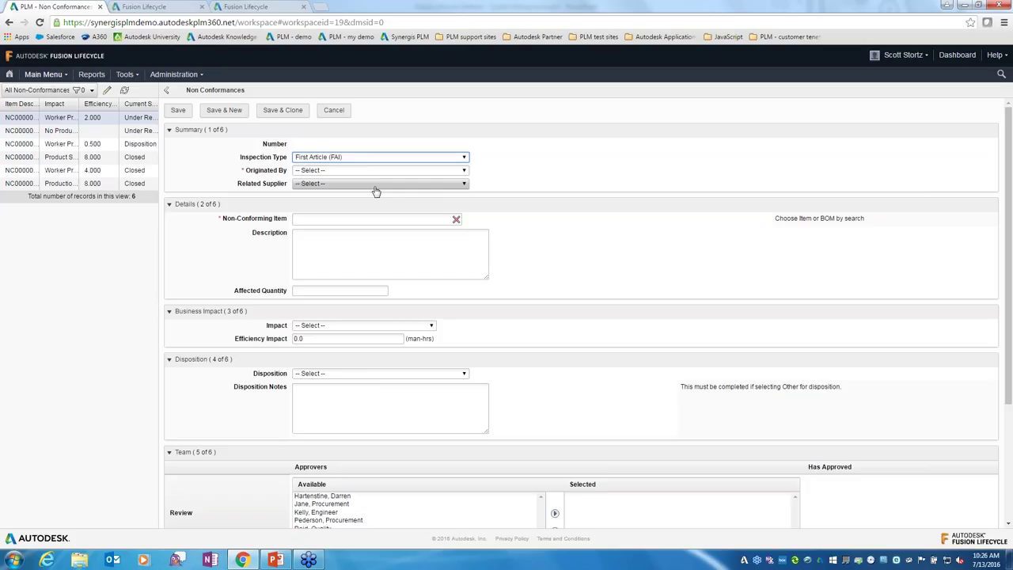
pyautogui.click(402, 173)
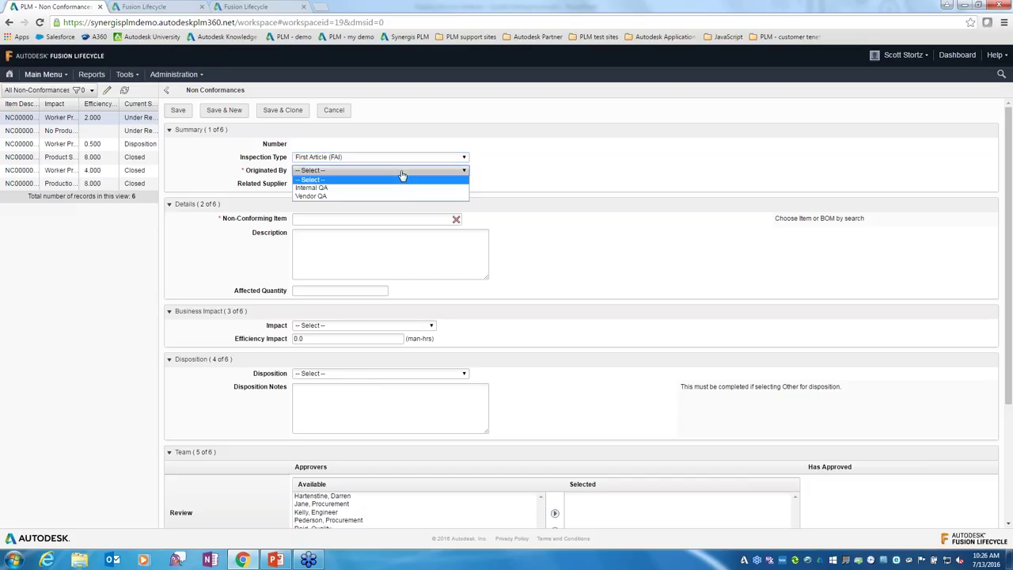
pyautogui.click(402, 188)
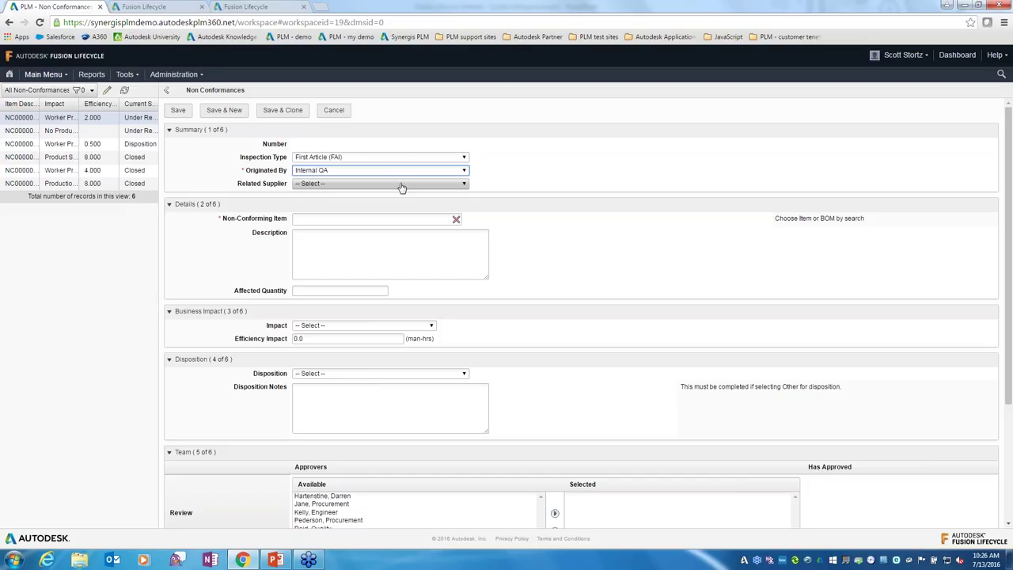
pyautogui.click(402, 184)
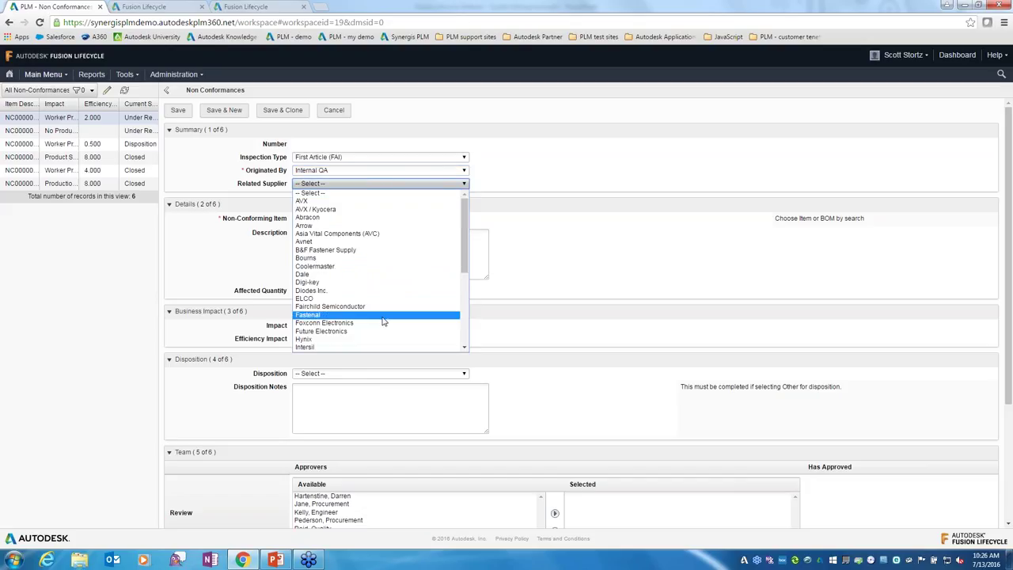
pyautogui.click(382, 272)
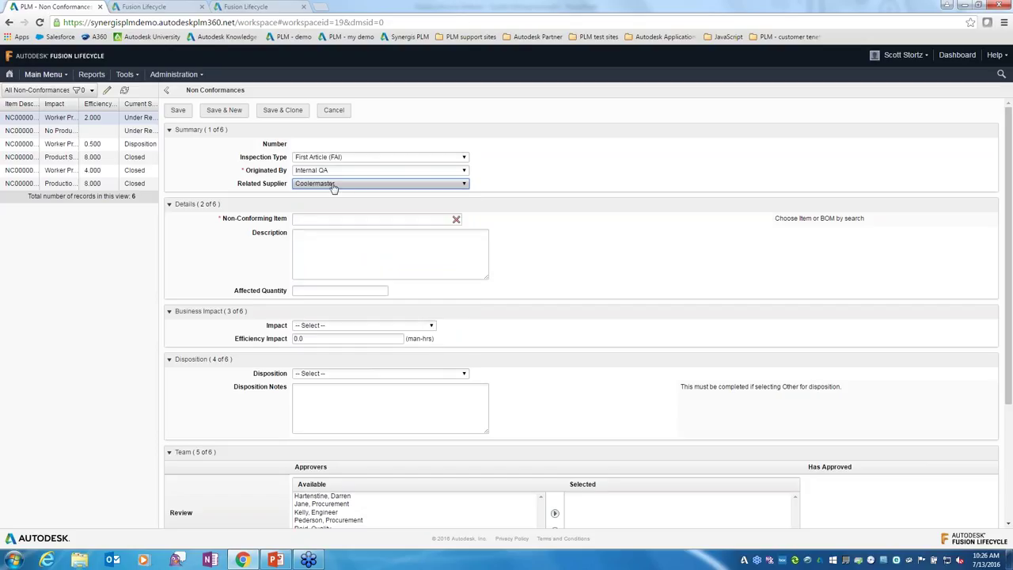
# Search for "fansink" and set the non-conforming item to 095-00001 - FANSINK Single Slot 110 x 50 mm
pyautogui.click(332, 223)
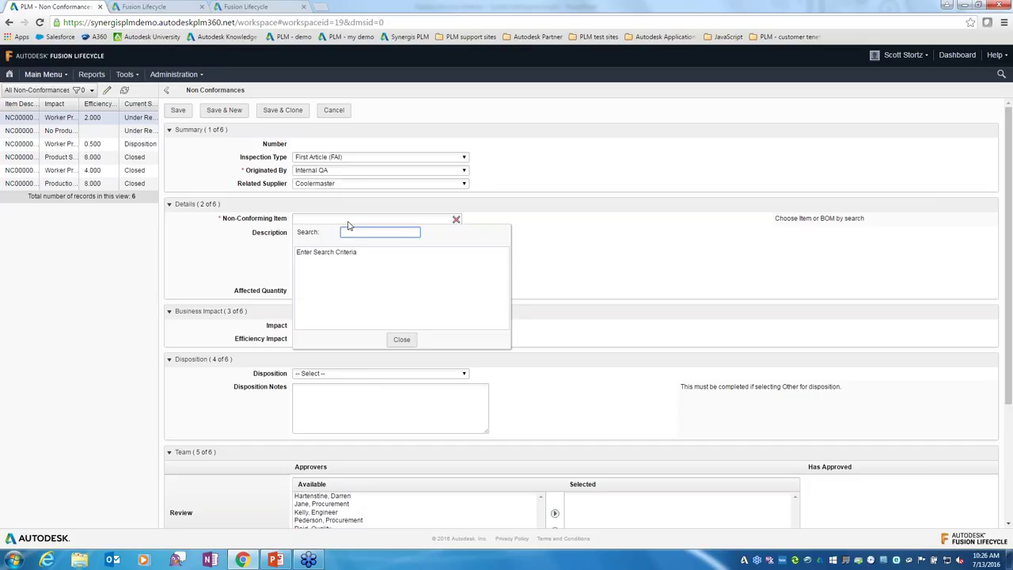
pyautogui.write('fan')
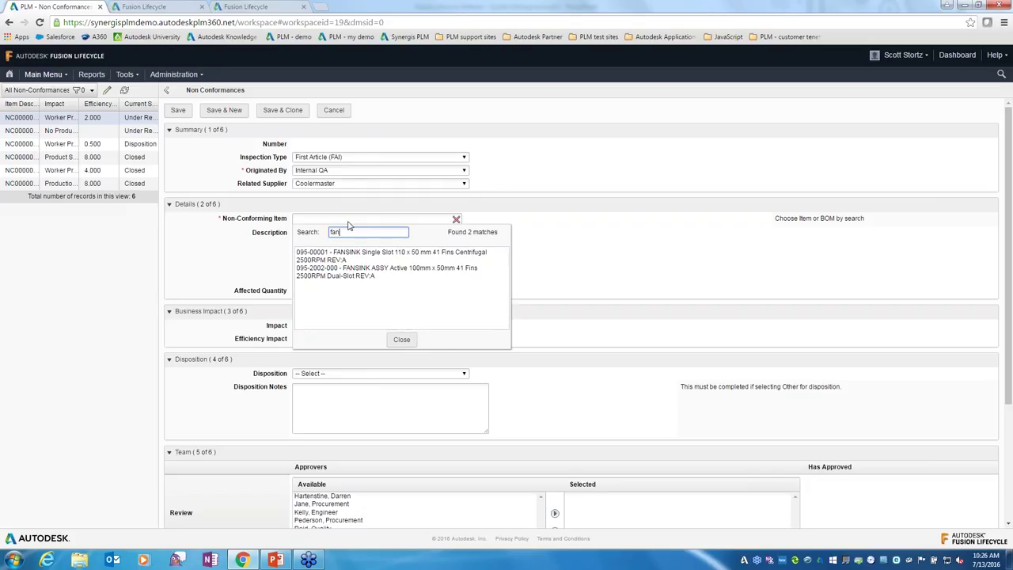
pyautogui.write('sink')
pyautogui.click(332, 251)
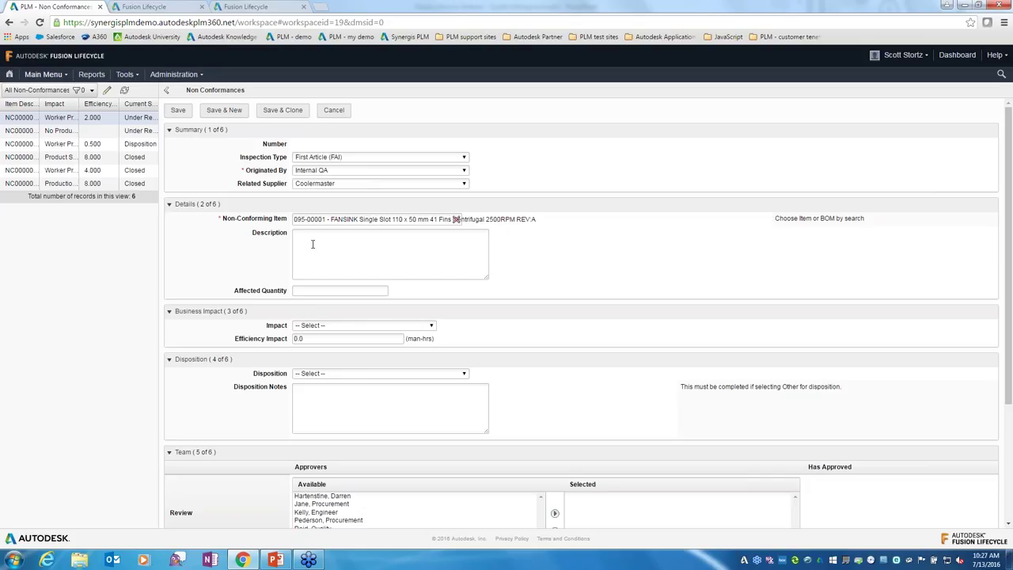
# Set the business impact to Production Delay - Process Update and the disposition to 3 - Rework
pyautogui.click(372, 331)
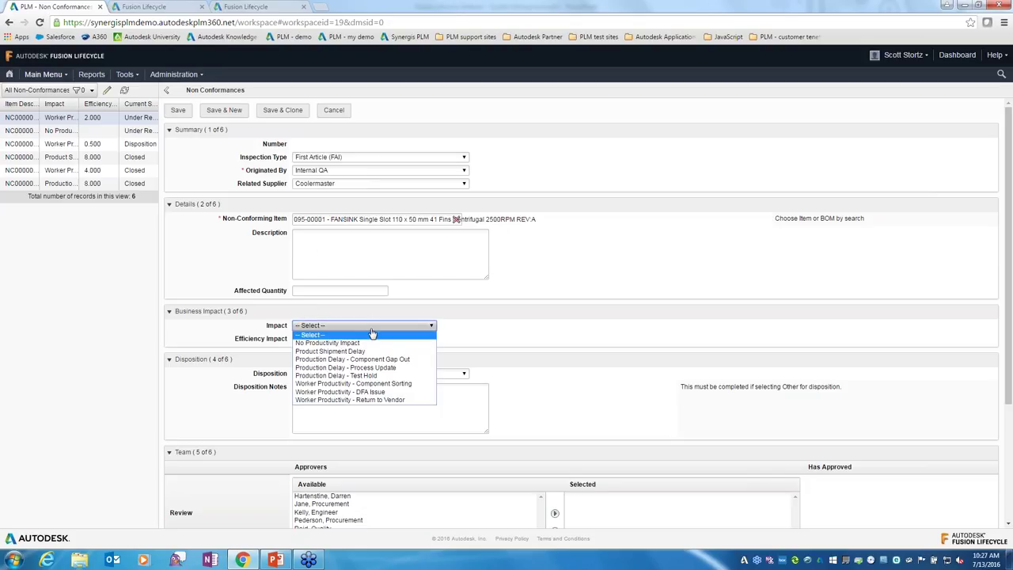
pyautogui.click(347, 369)
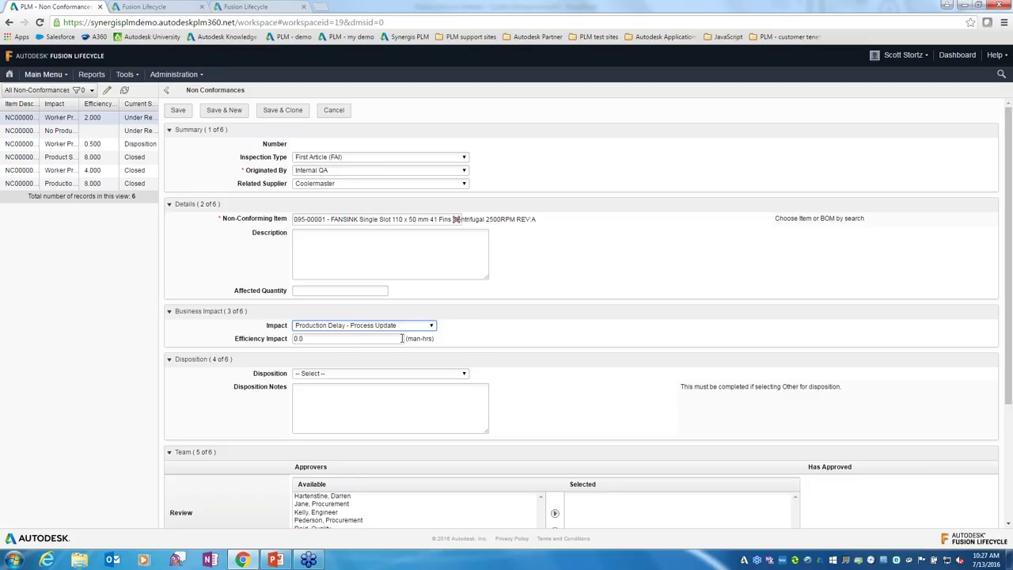
pyautogui.click(454, 377)
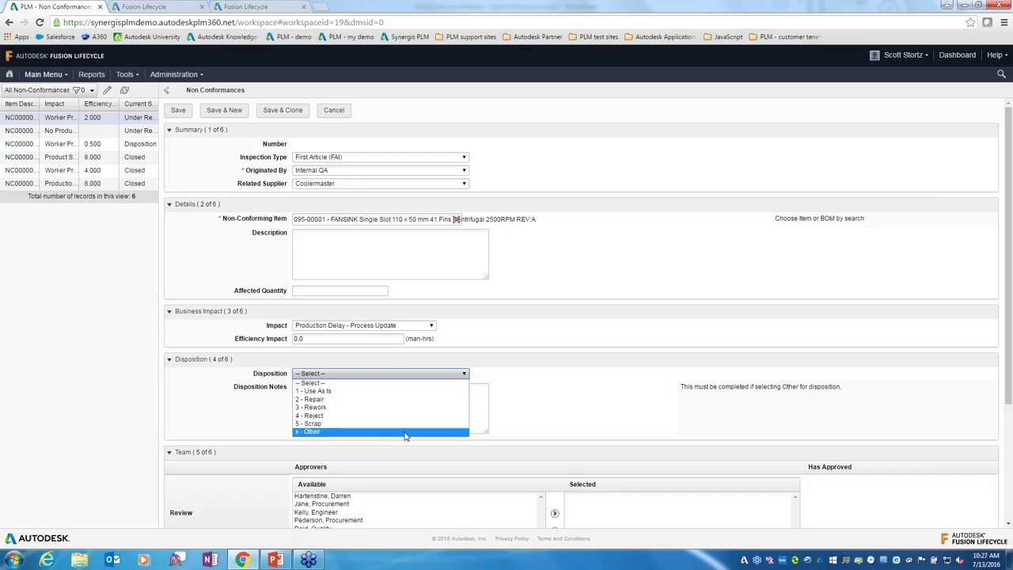
pyautogui.click(398, 407)
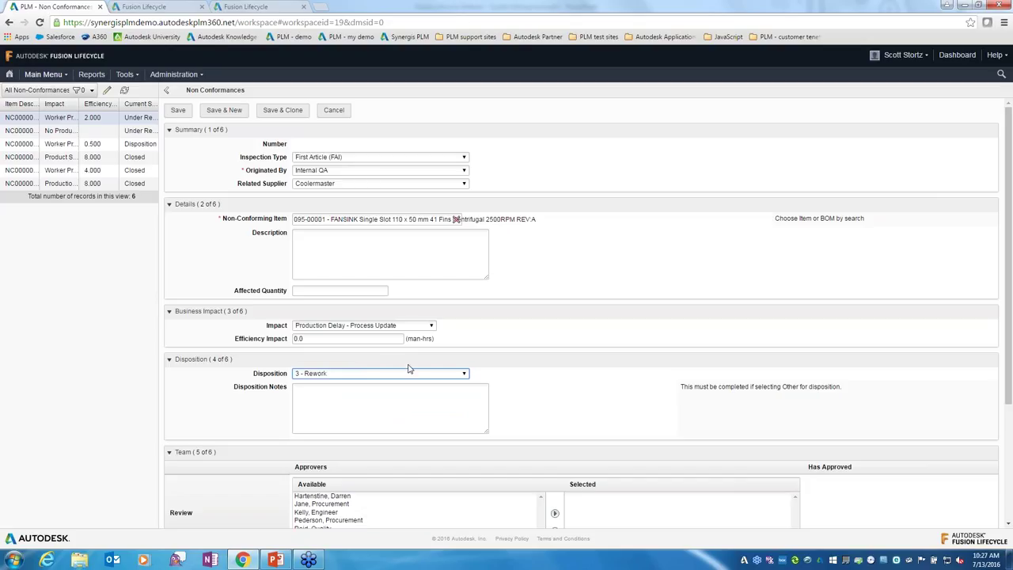
pyautogui.click(431, 367)
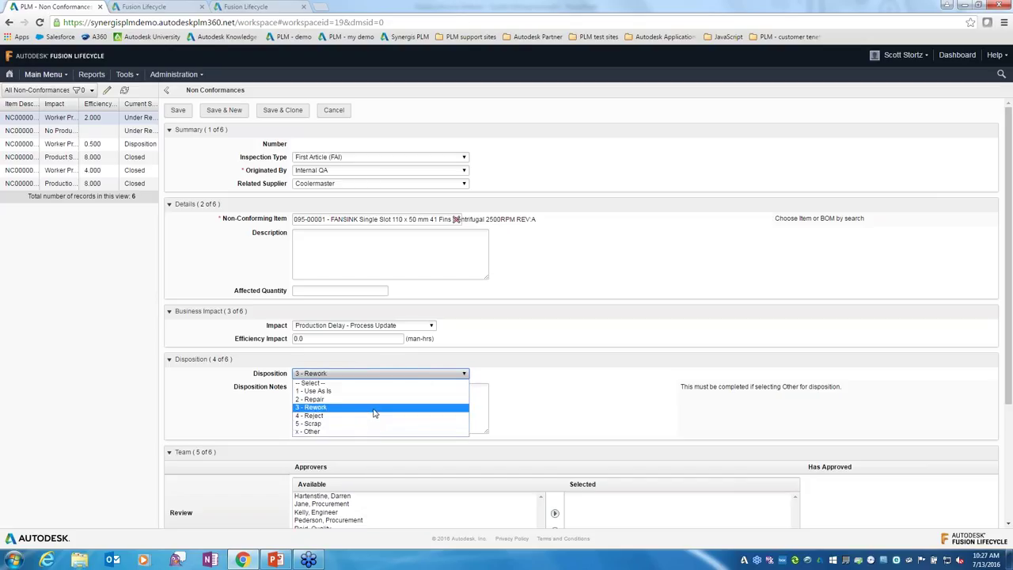
pyautogui.doubleClick(534, 384)
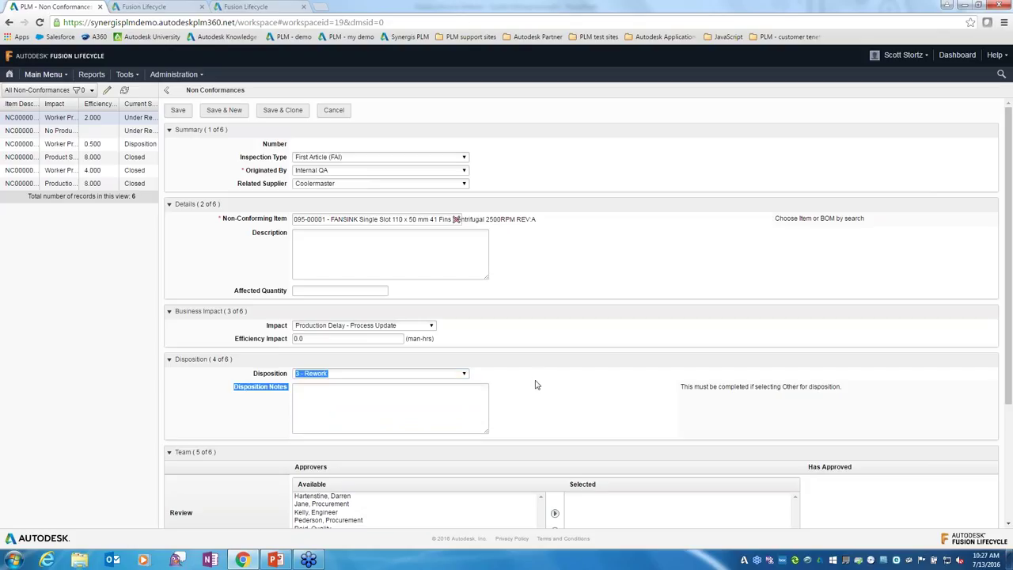
pyautogui.click(425, 395)
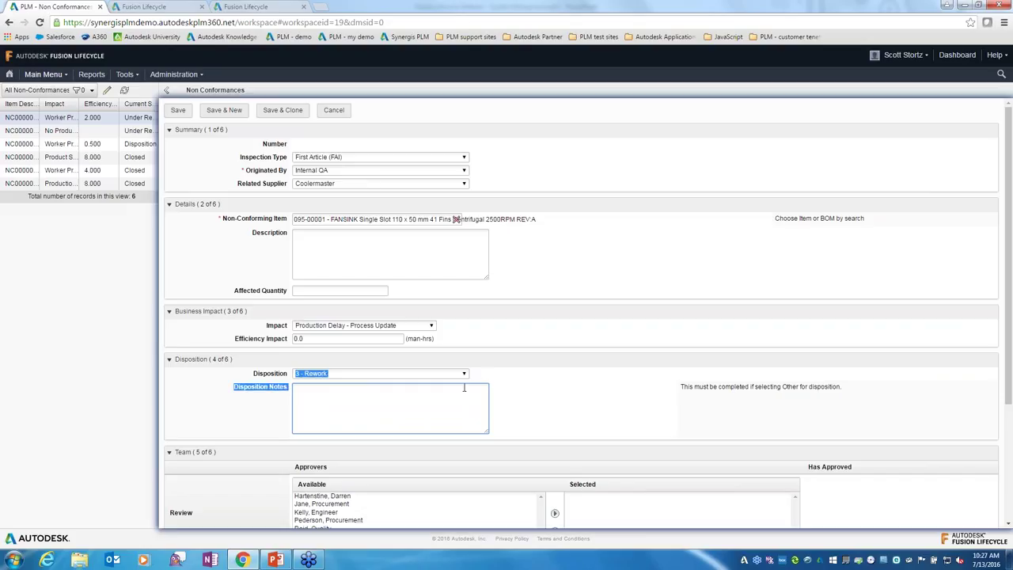
# Assign the signed-in user as review approver and the Quality team member as disposition approver, and save the non-conformance
pyautogui.scroll(-2, 533, 408)
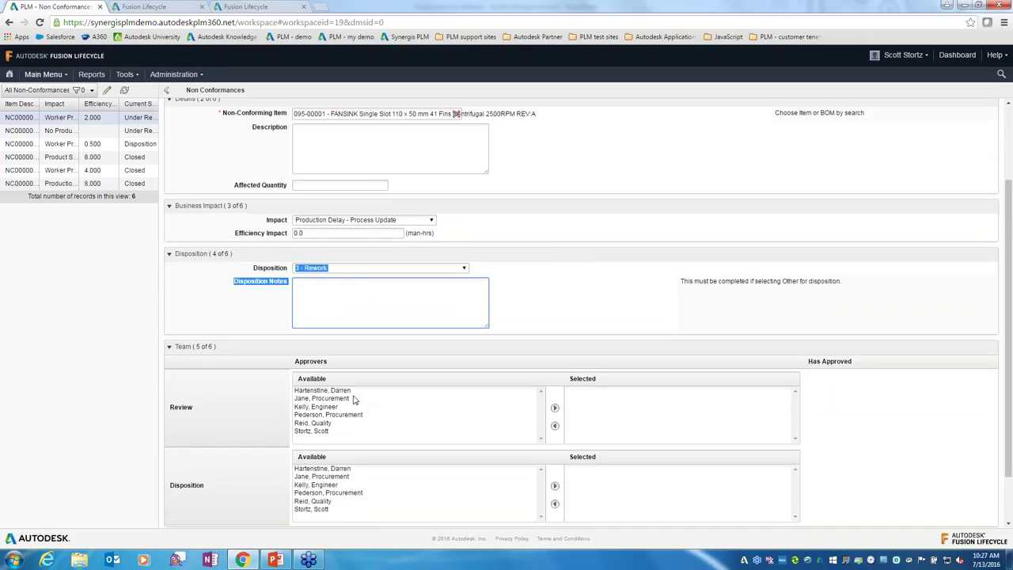
pyautogui.click(312, 431)
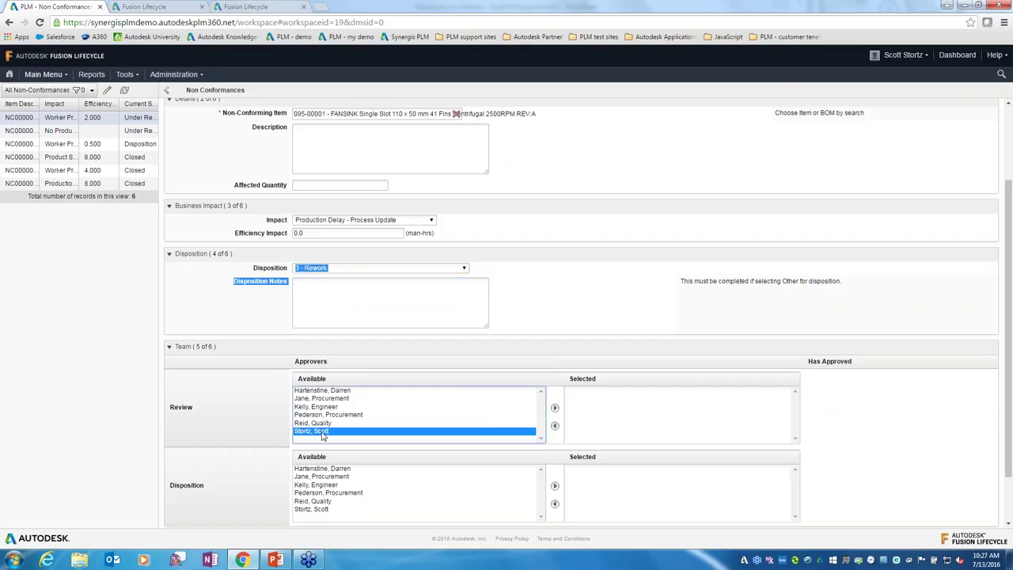
pyautogui.click(555, 408)
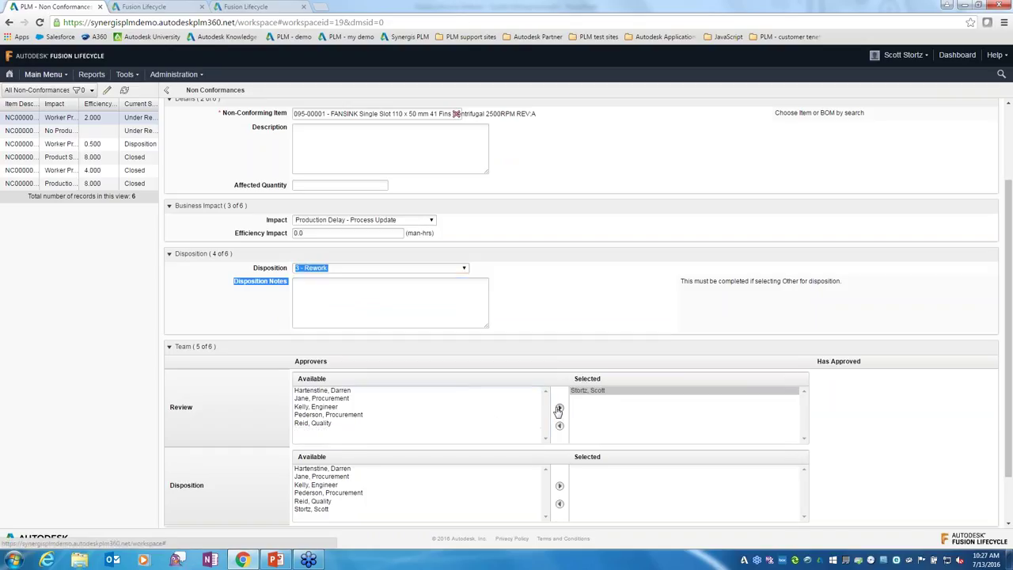
pyautogui.click(326, 501)
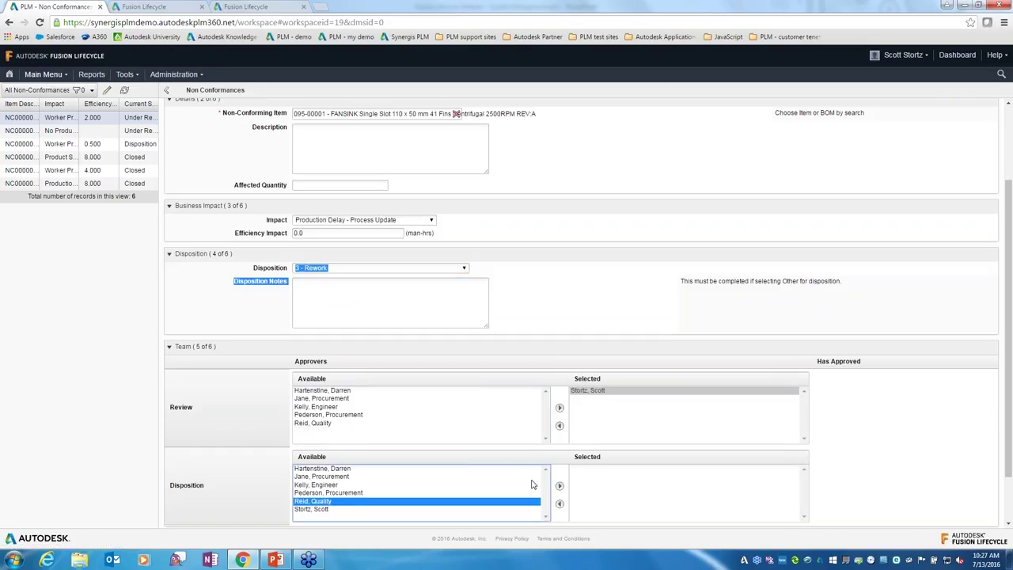
pyautogui.click(560, 487)
pyautogui.scroll(-1, 509, 430)
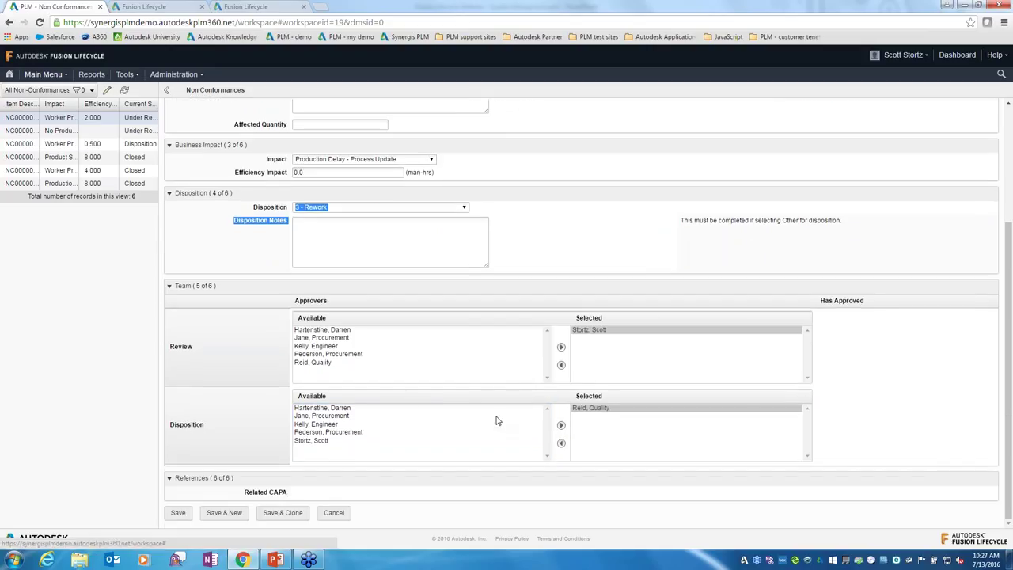
pyautogui.click(177, 513)
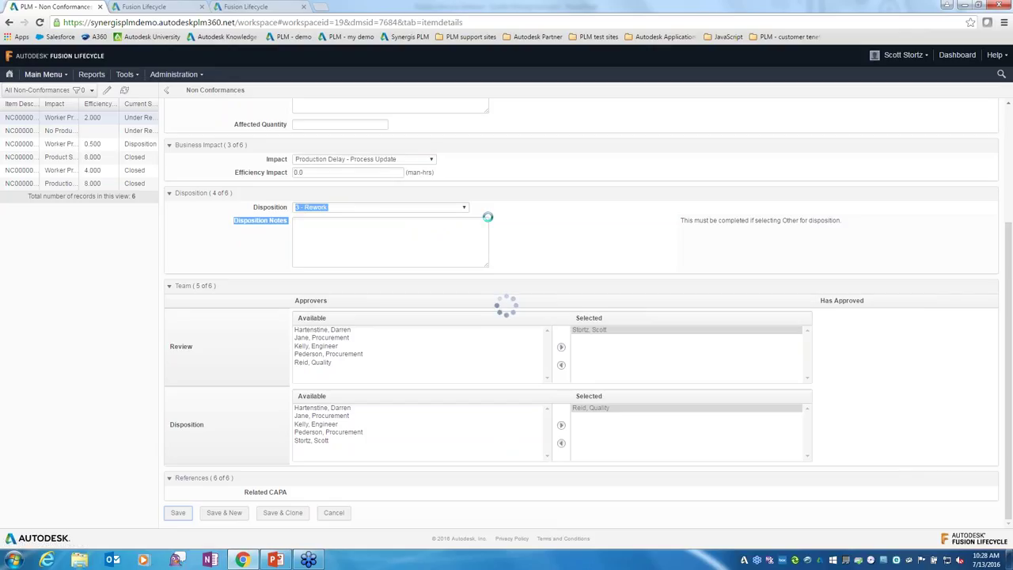
# Open the NCR Disposition picklist for editing in the Picklist Manager to examine its values
pyautogui.click(171, 8)
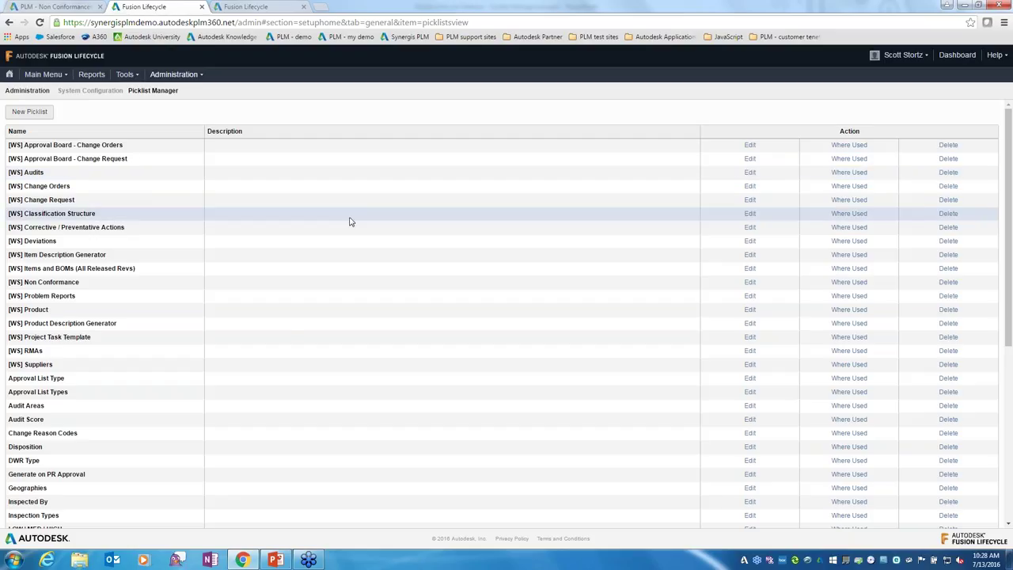
pyautogui.scroll(-2, 233, 364)
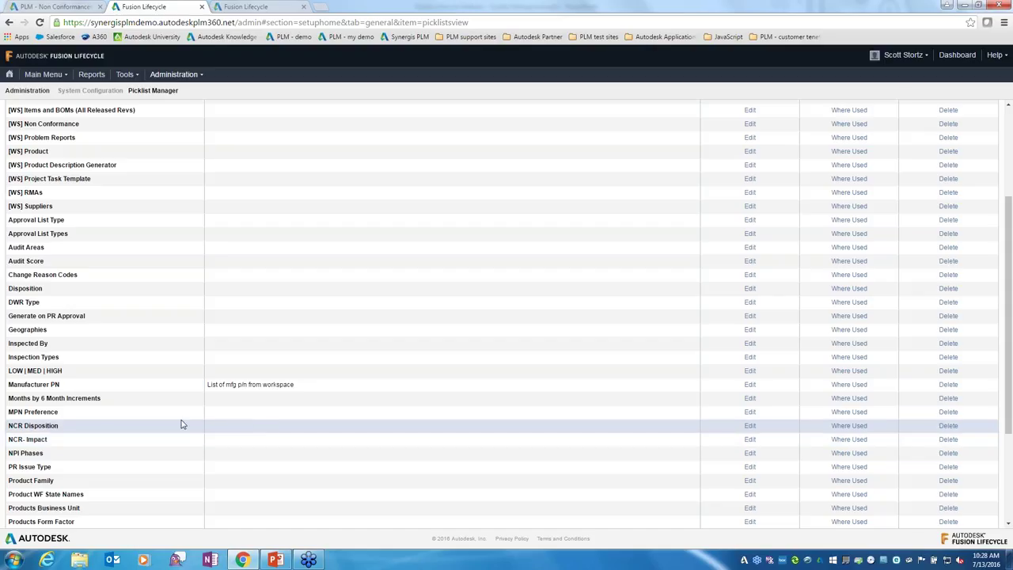
pyautogui.click(750, 429)
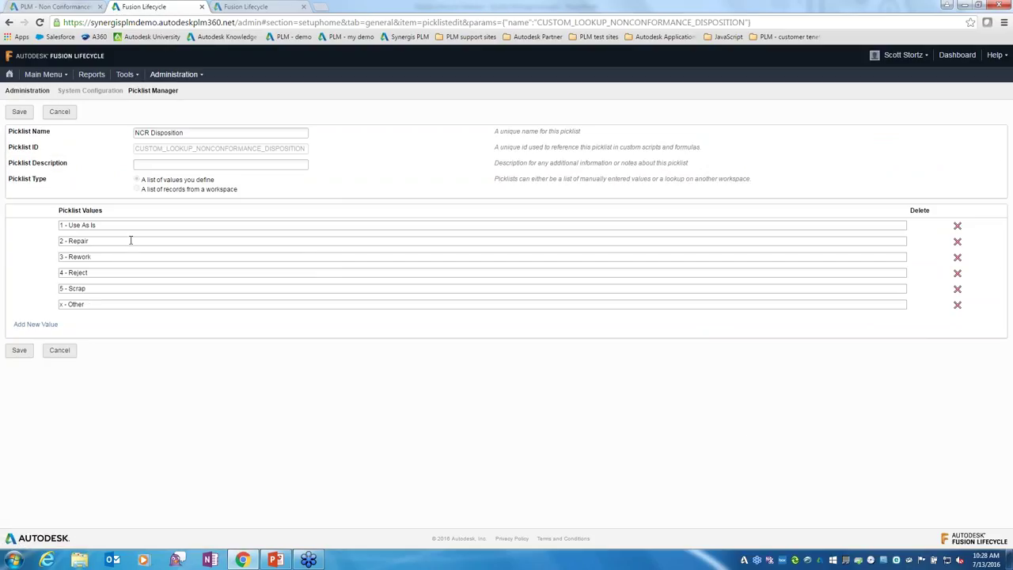
# Delete the x - Other value from the NCR Disposition picklist and save the picklist
pyautogui.click(958, 305)
pyautogui.click(22, 335)
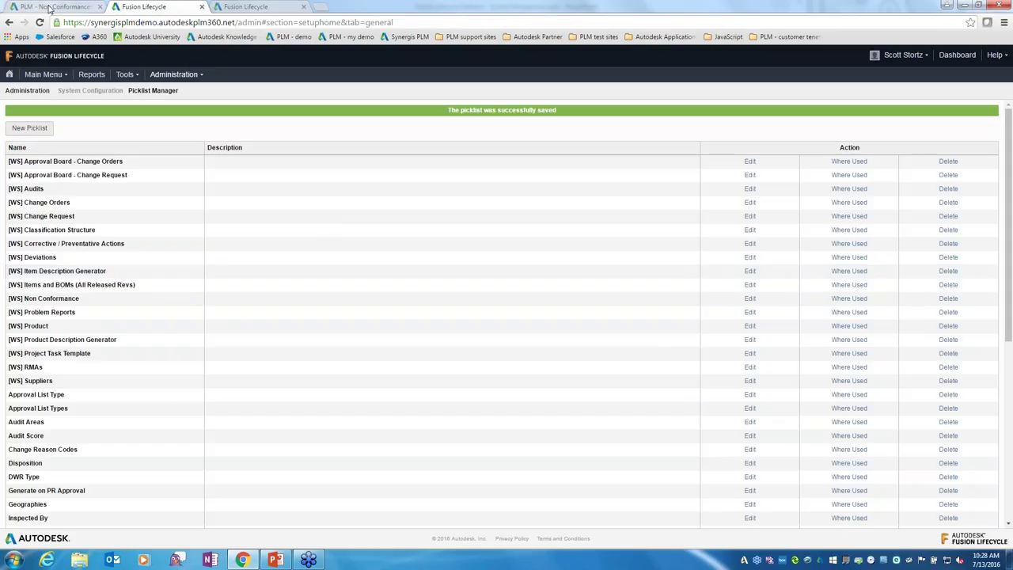
# Return to the fansink non-conformance, reload it, and open it for editing to check the choices offered for Disposition
pyautogui.click(50, 8)
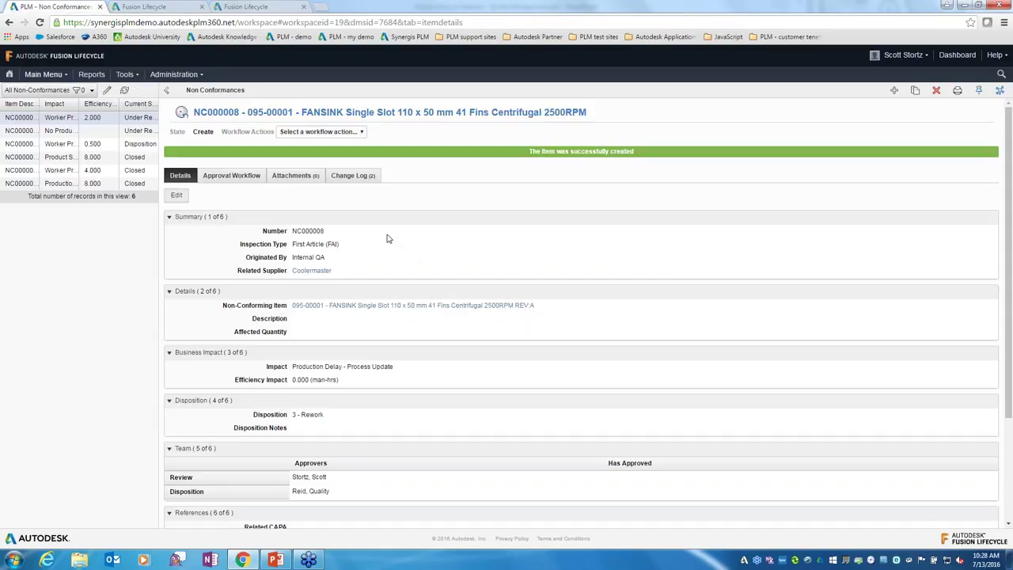
pyautogui.click(40, 22)
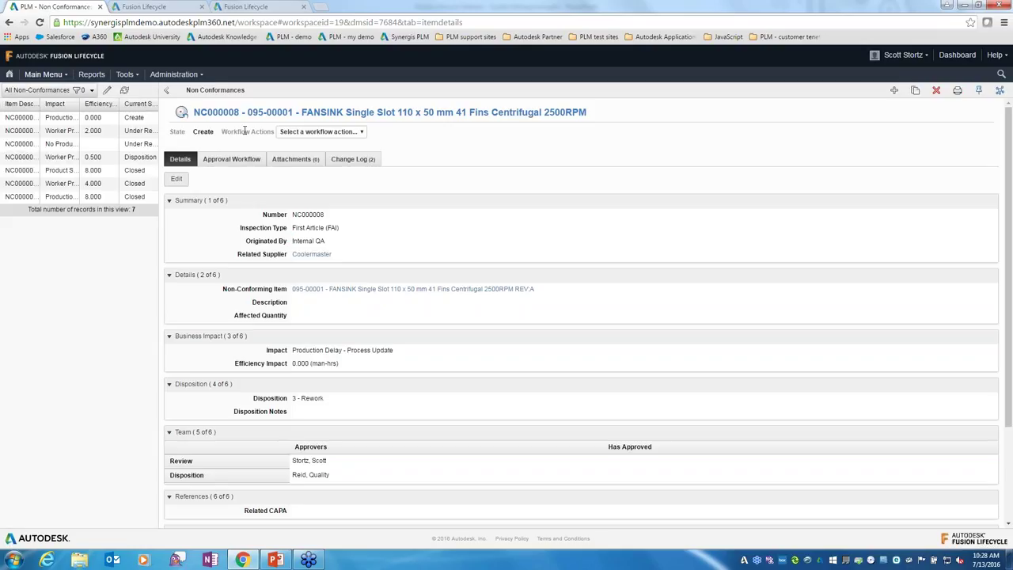
pyautogui.click(172, 178)
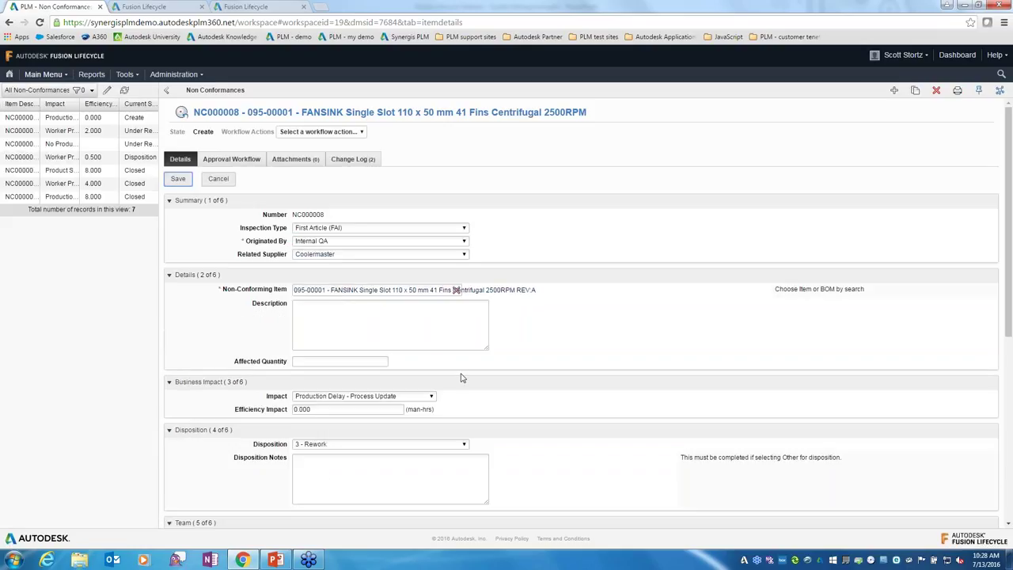
pyautogui.scroll(-2, 456, 374)
pyautogui.click(464, 341)
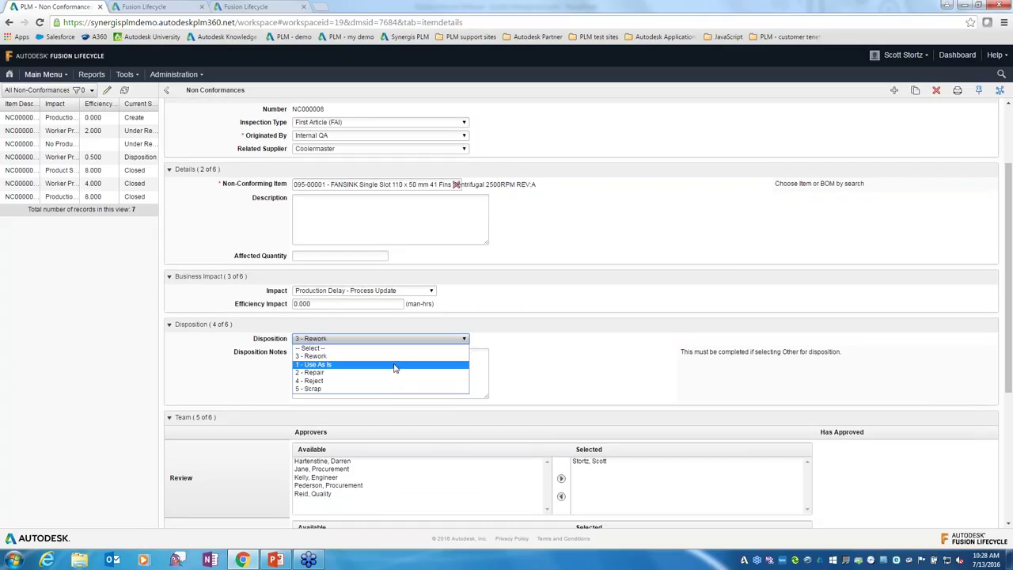
pyautogui.click(542, 365)
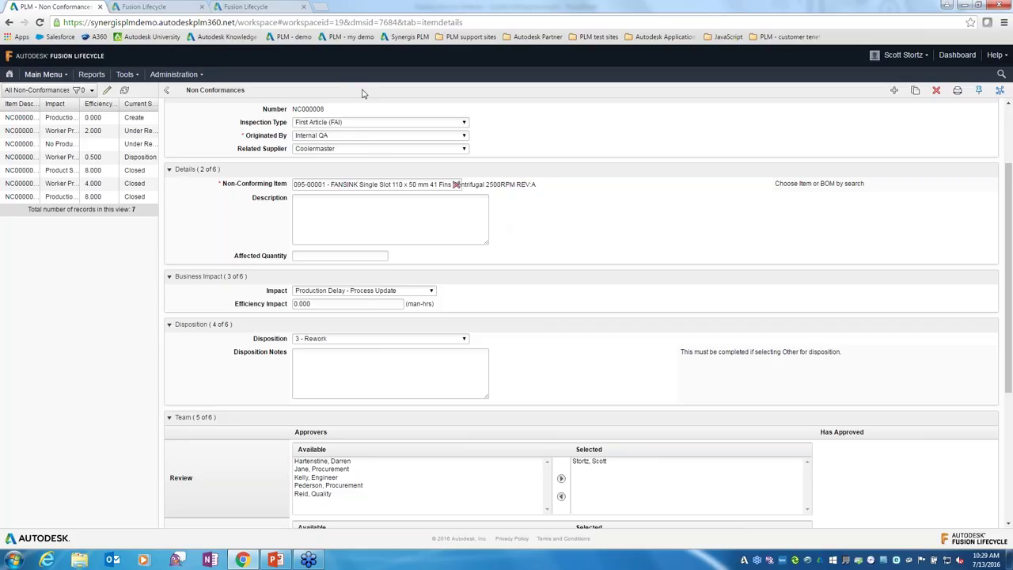
# Display the approval workflow of the fansink non-conformance and perform the Submit action
pyautogui.click(245, 160)
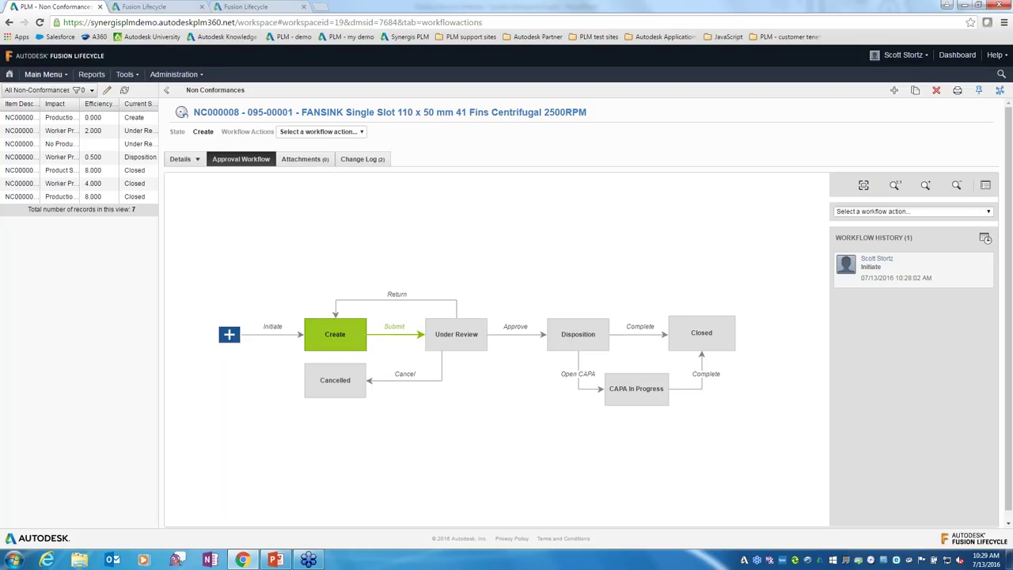
pyautogui.click(348, 133)
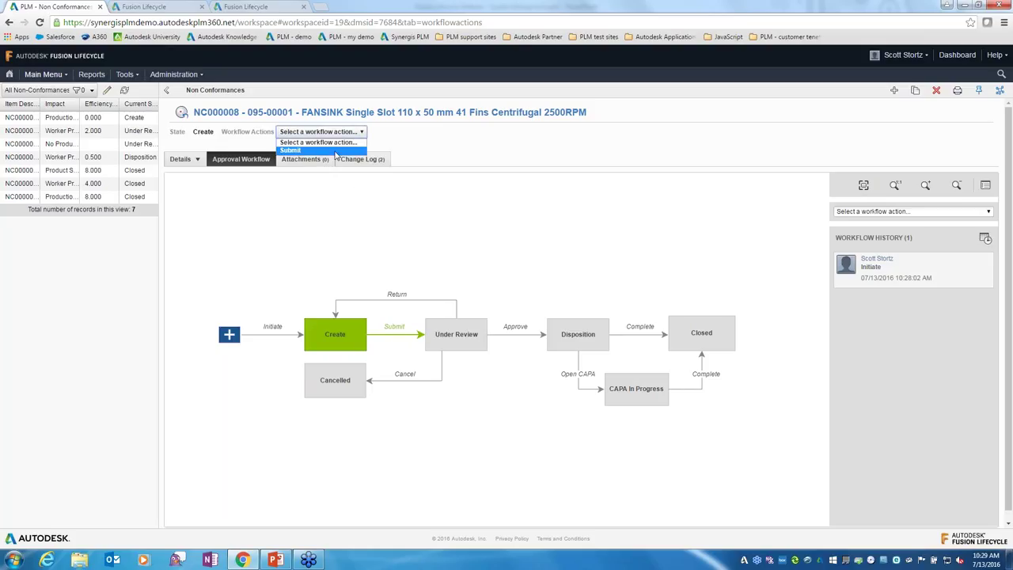
pyautogui.click(336, 151)
pyautogui.click(531, 347)
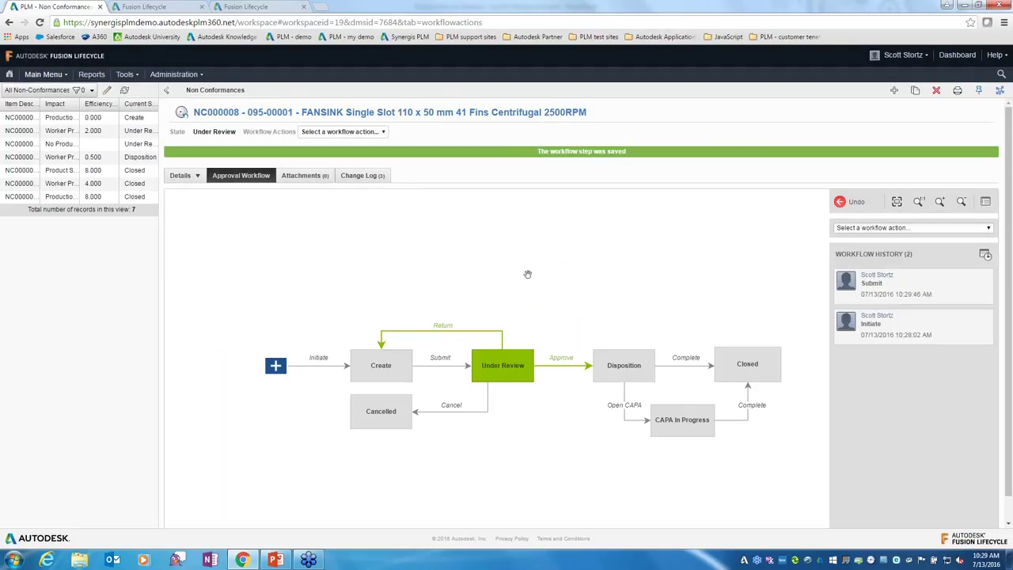
# Perform the Approve workflow action on the non-conformance without adding a comment
pyautogui.moveTo(527, 274); pyautogui.dragTo(483, 253)
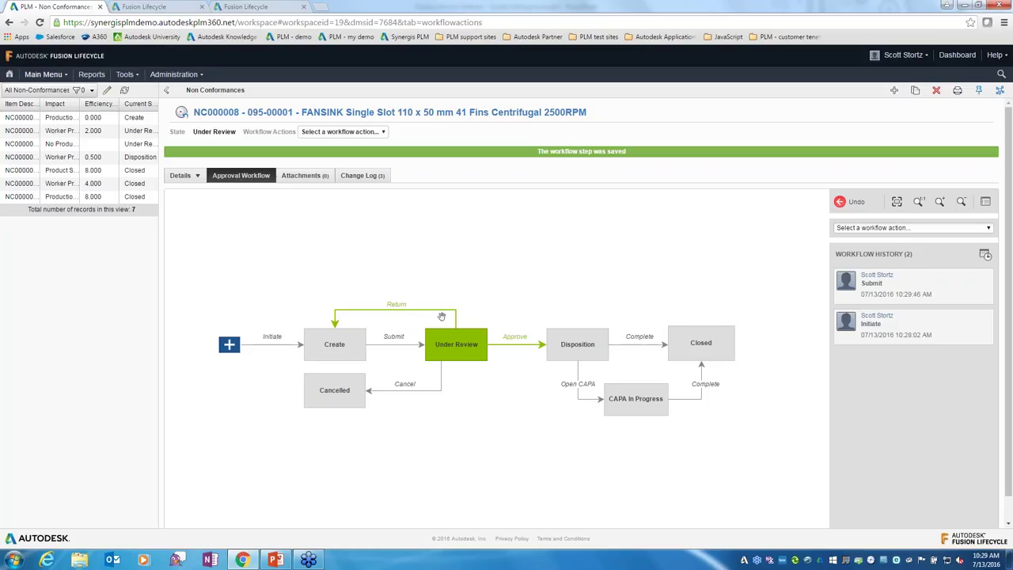
pyautogui.click(365, 132)
pyautogui.click(366, 159)
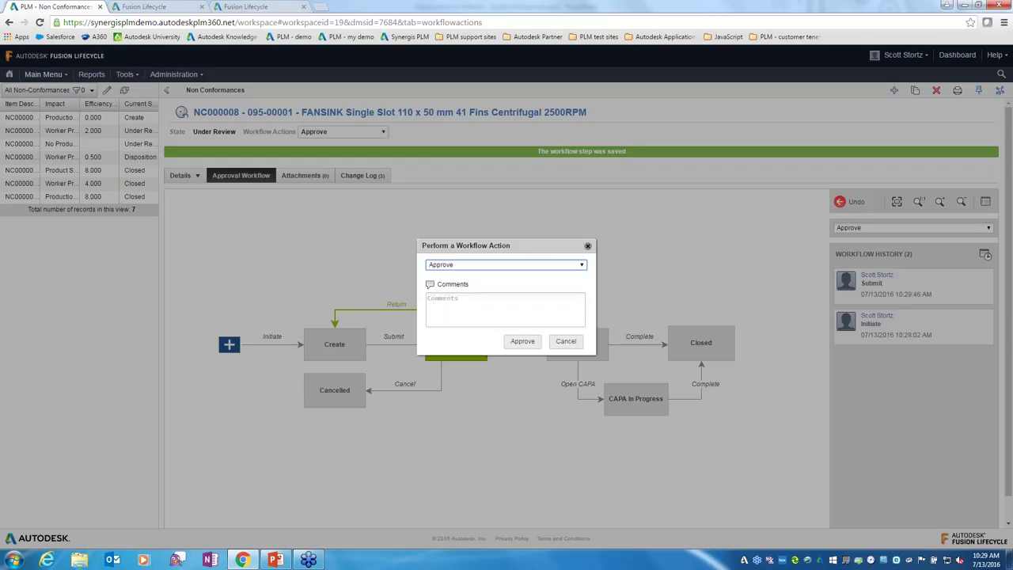
pyautogui.press('Return')
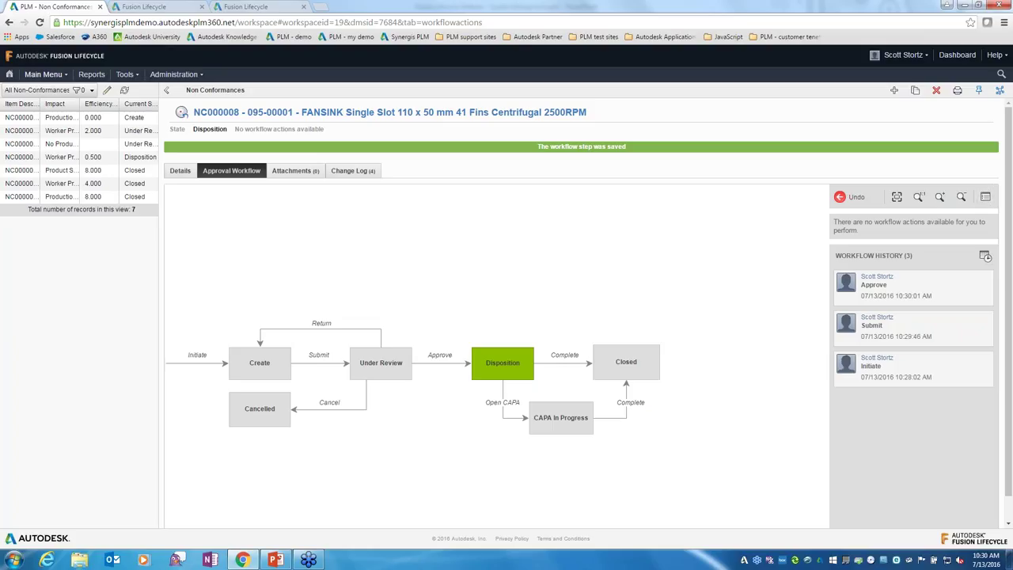
# Open the workflow editor of the Non Conformances workspace from the Workspace Manager
pyautogui.click(253, 7)
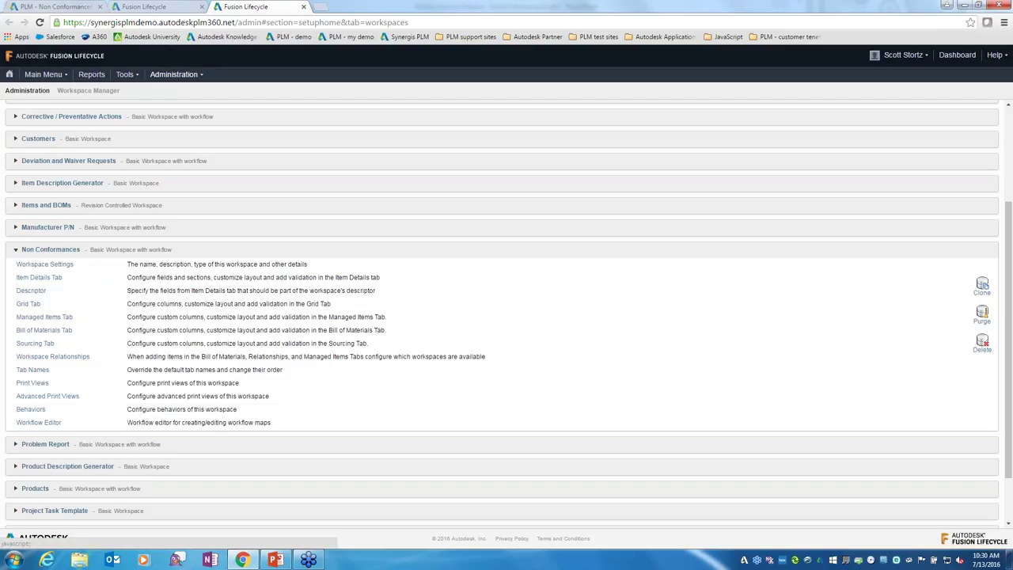
pyautogui.click(151, 7)
pyautogui.click(71, 9)
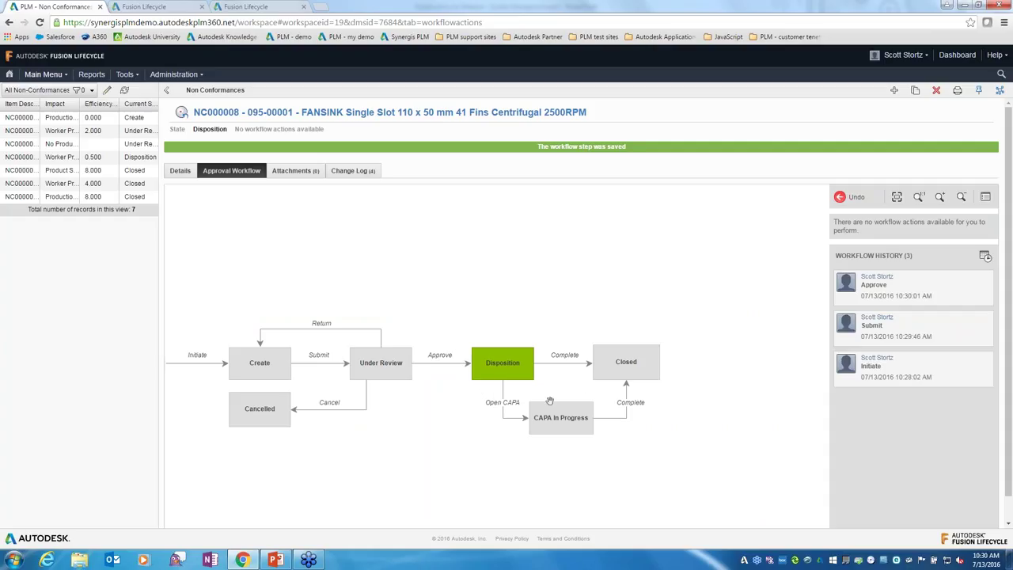
pyautogui.click(259, 9)
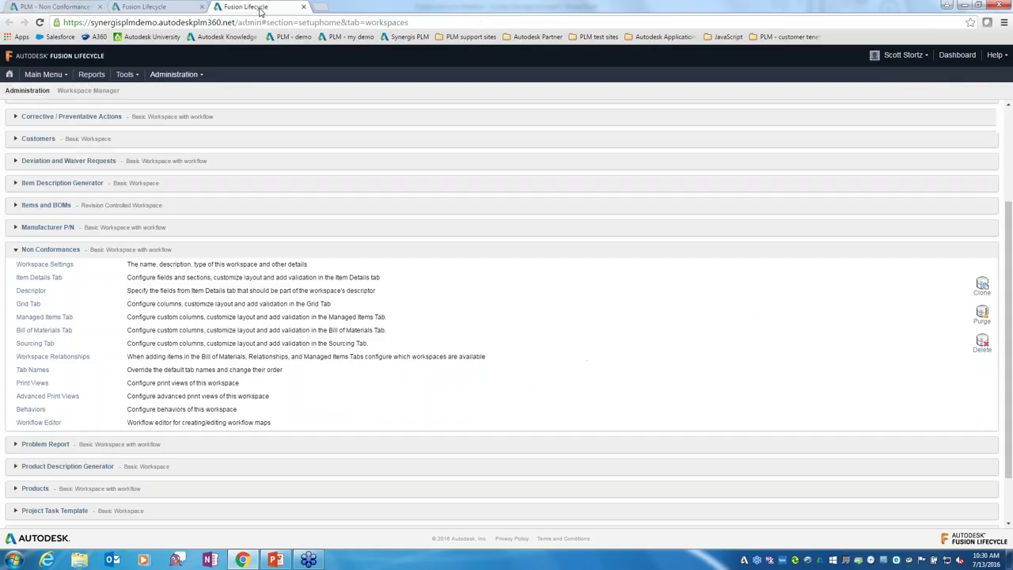
pyautogui.click(37, 424)
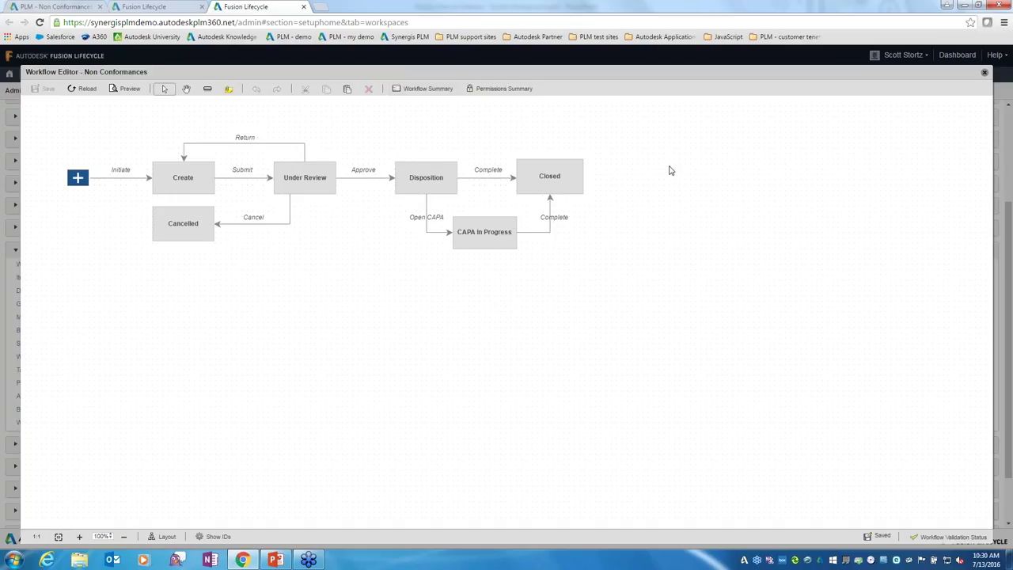
# Enable reminder notifications for the Disposition state, sent every 1 day and repeated 5 times
pyautogui.doubleClick(445, 169)
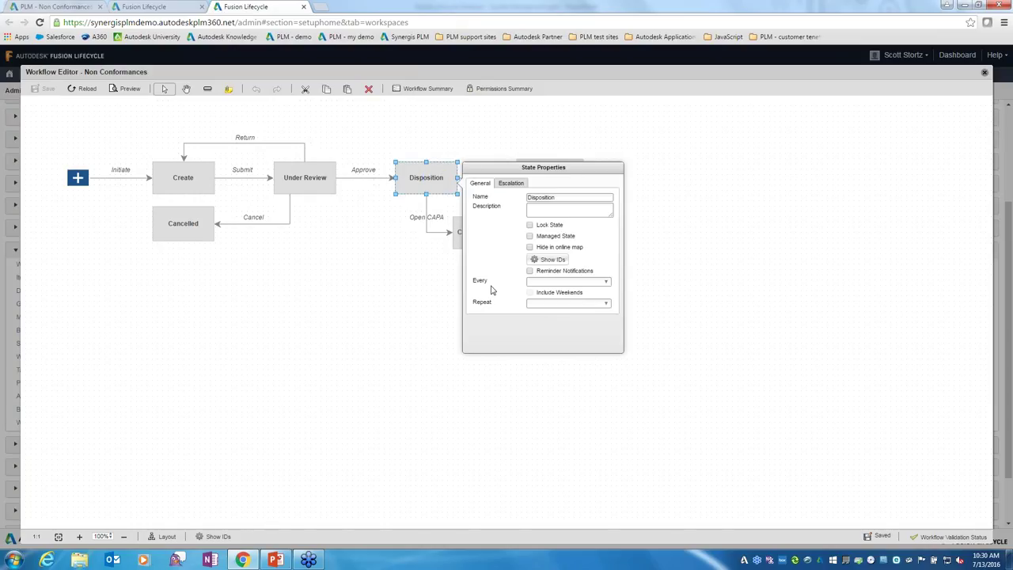
pyautogui.click(530, 271)
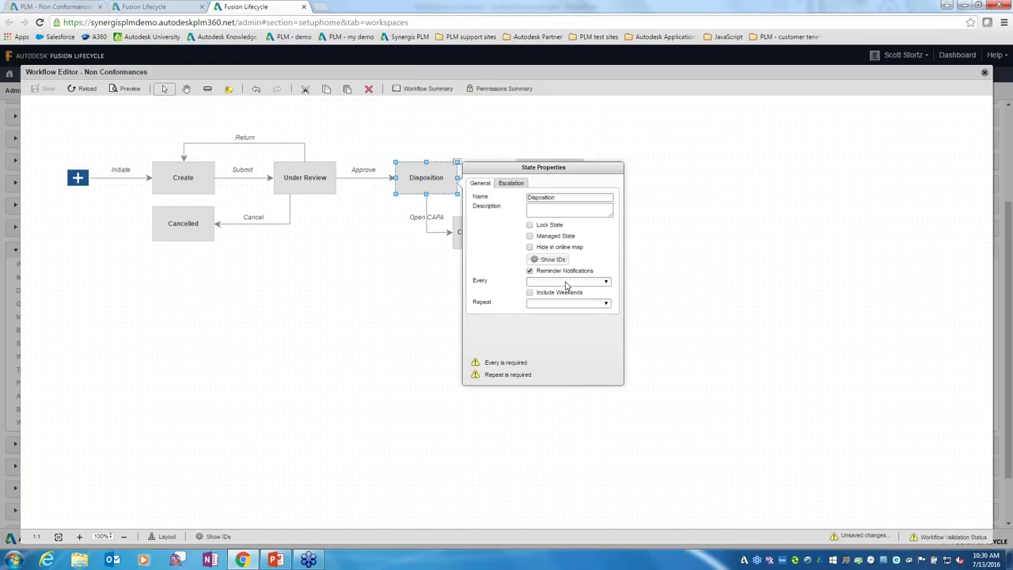
pyautogui.click(568, 282)
pyautogui.click(566, 294)
pyautogui.click(595, 304)
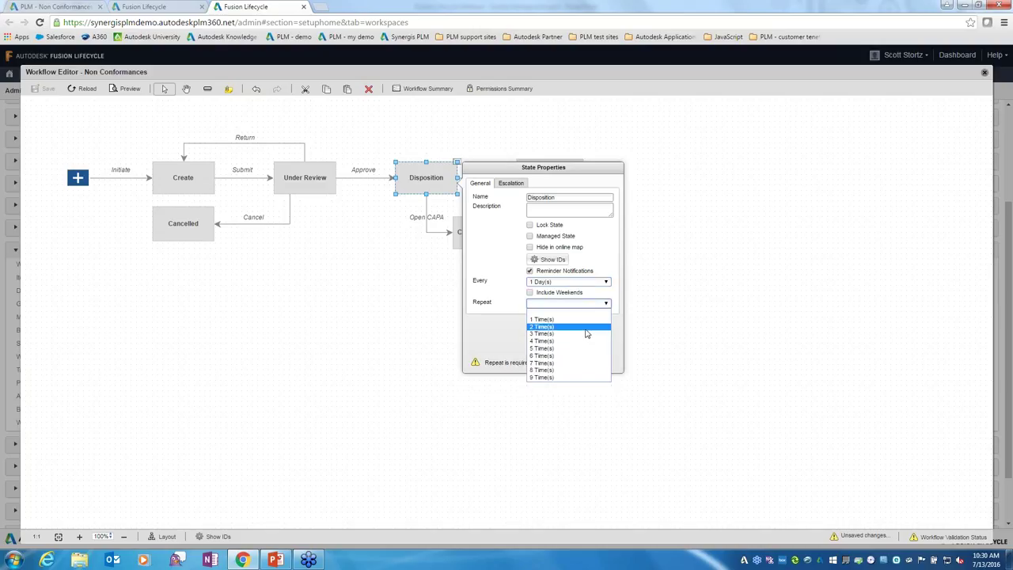
pyautogui.click(589, 350)
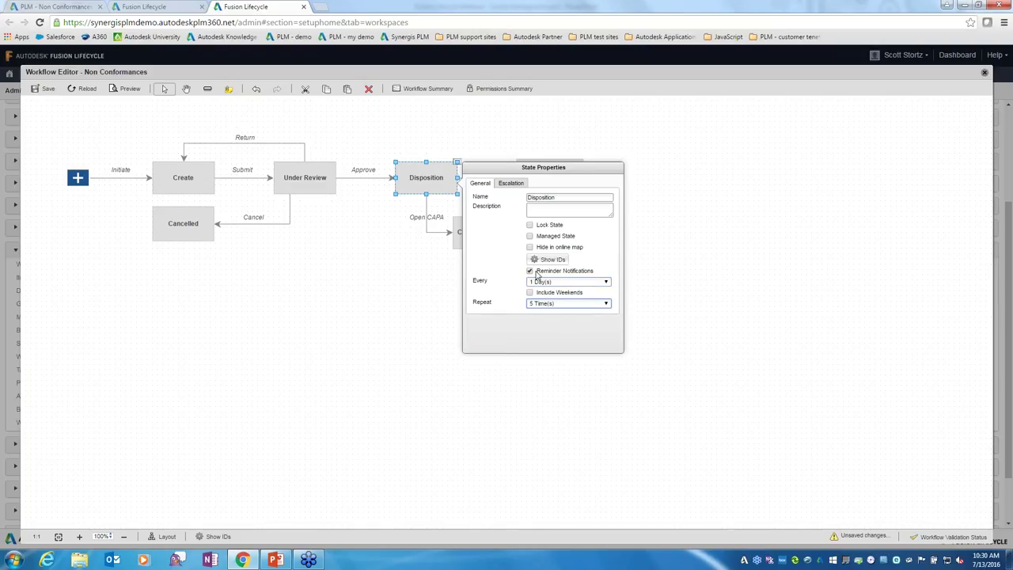
# Enable escalation for the Disposition state after 5 days, with type Execute a transition and transition Complete
pyautogui.click(512, 187)
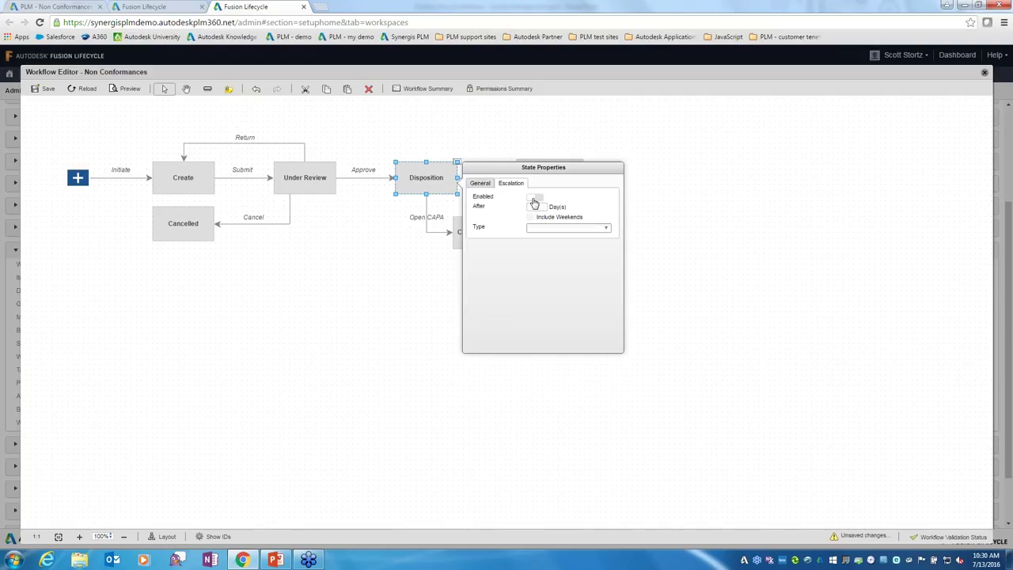
pyautogui.click(536, 197)
pyautogui.click(534, 207)
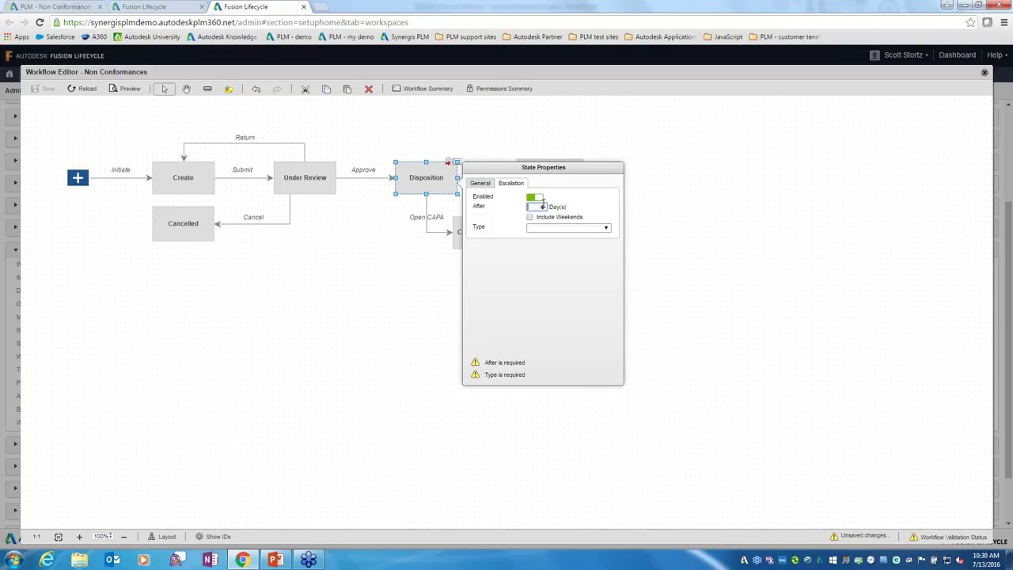
pyautogui.write('5')
pyautogui.click(558, 227)
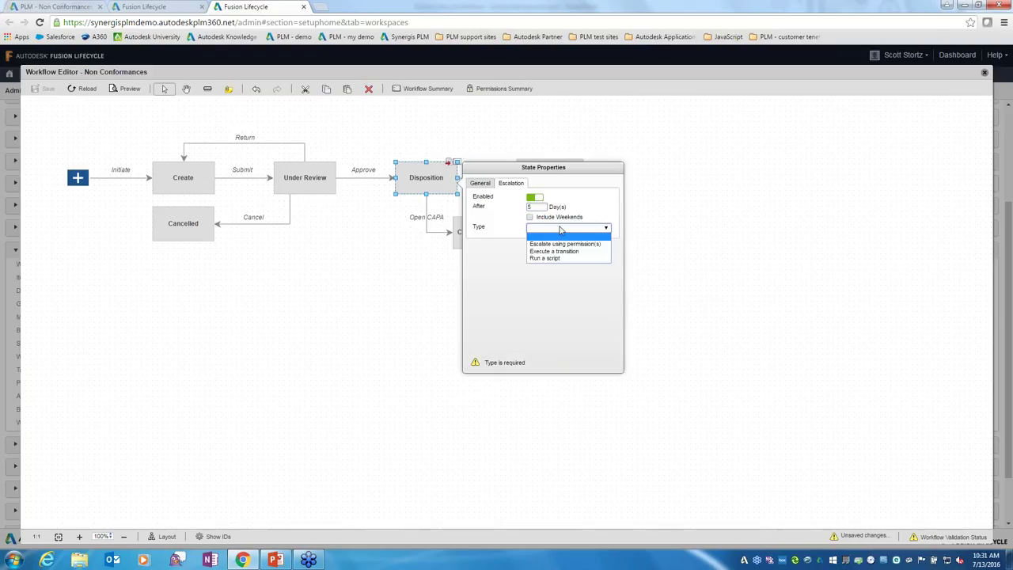
pyautogui.click(578, 251)
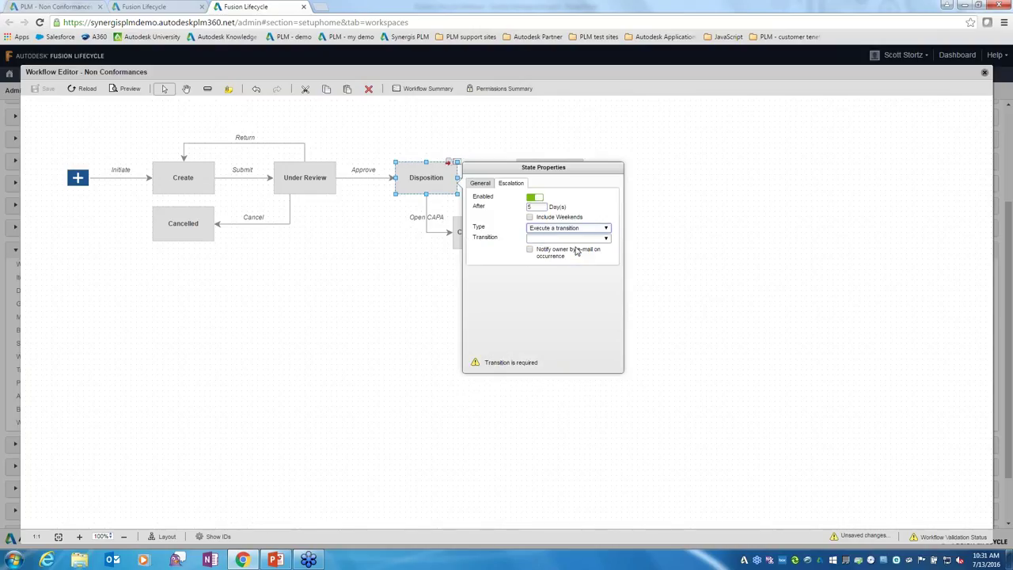
pyautogui.click(591, 239)
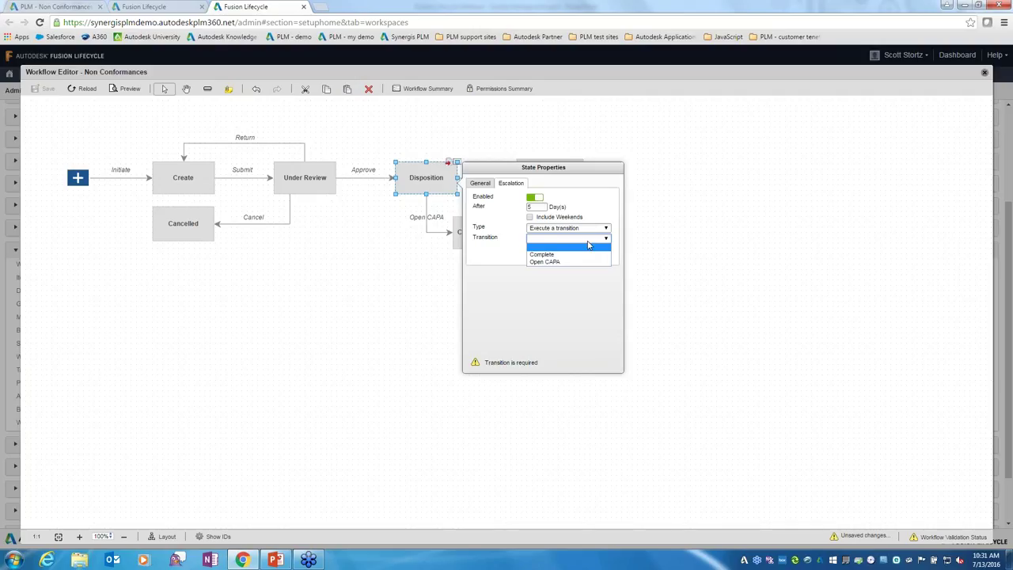
pyautogui.click(599, 242)
pyautogui.click(608, 241)
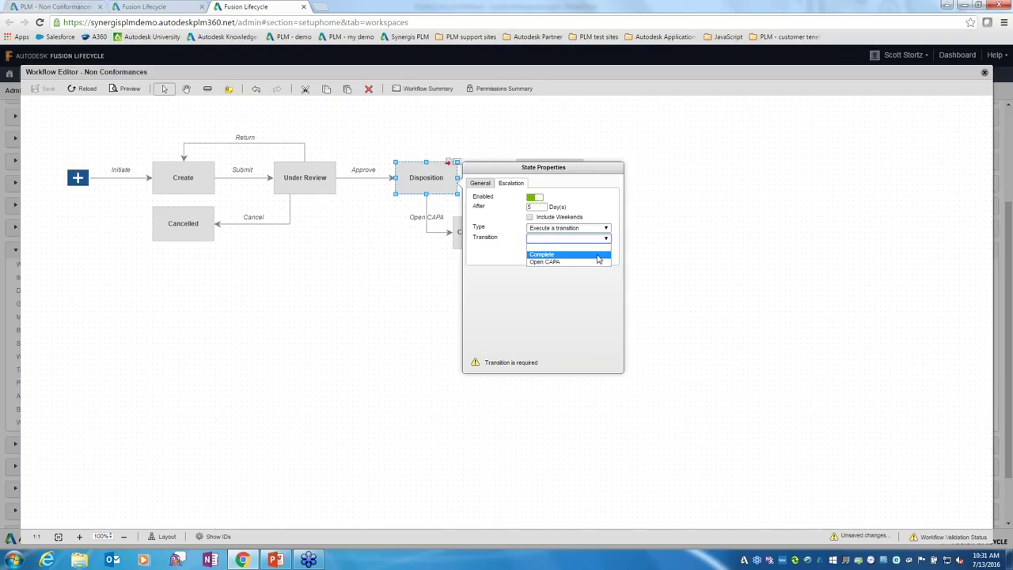
pyautogui.click(600, 255)
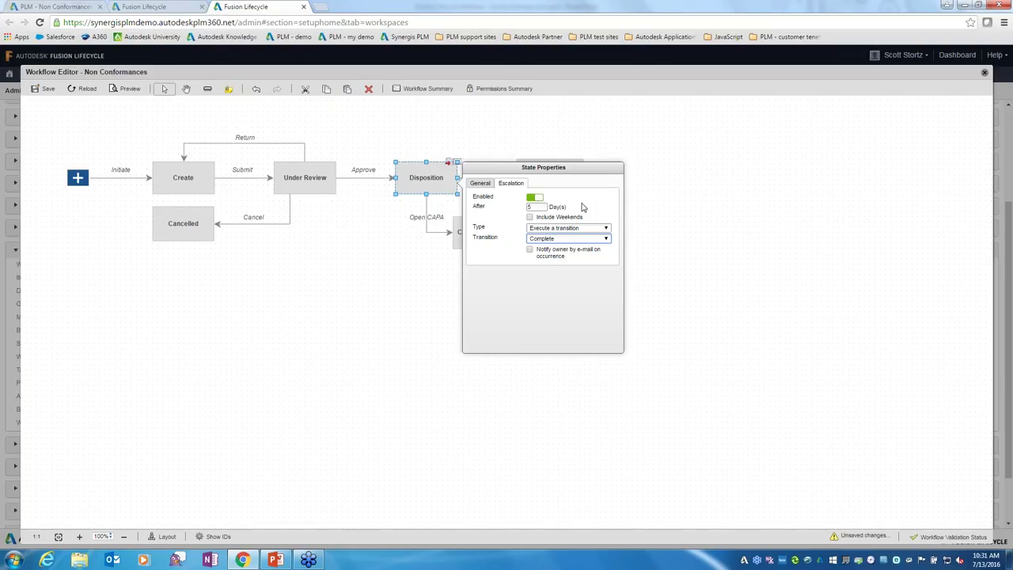
# Save the modified Non Conformances workflow and close its editor
pyautogui.click(766, 192)
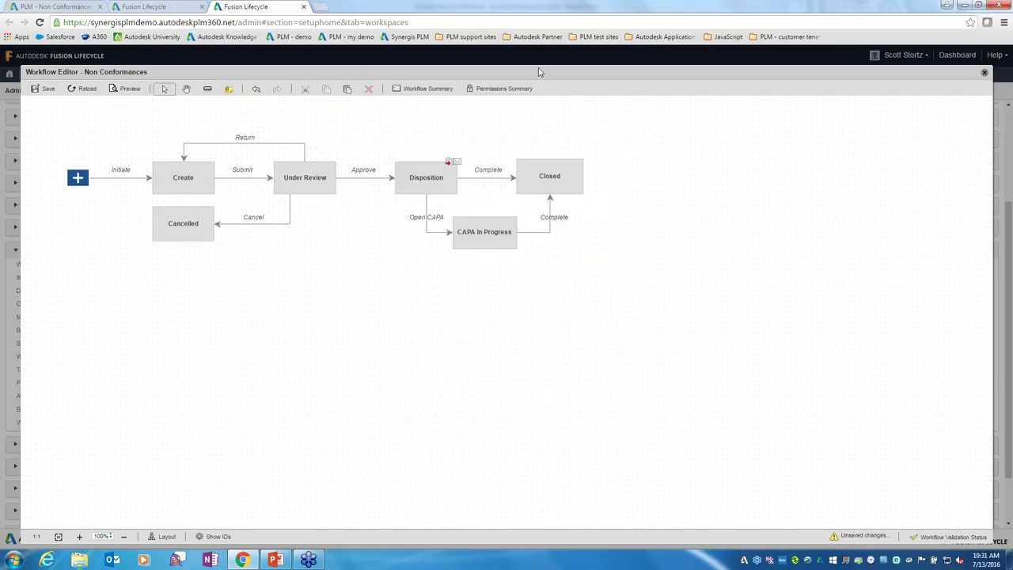
pyautogui.click(43, 88)
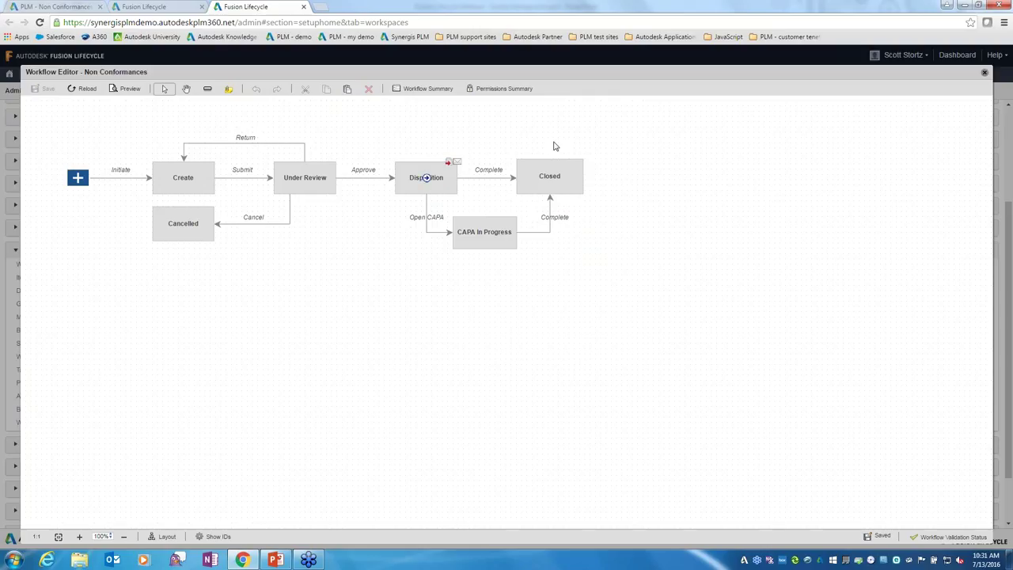
pyautogui.click(984, 73)
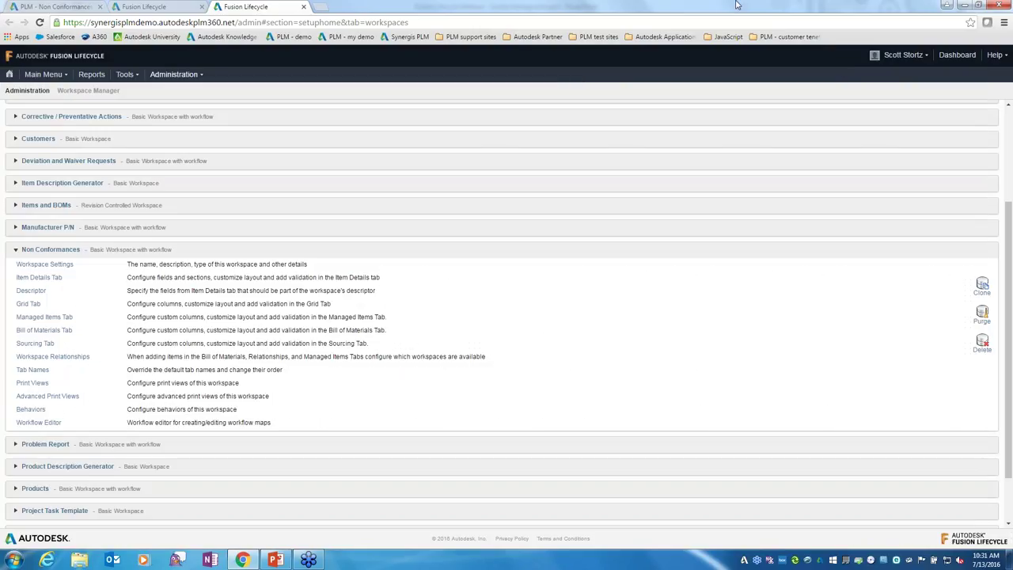
# Open the Return Merchandise Authorization workspace under Quality and review the details of RMA000001 - Electrical Issue
pyautogui.click(36, 77)
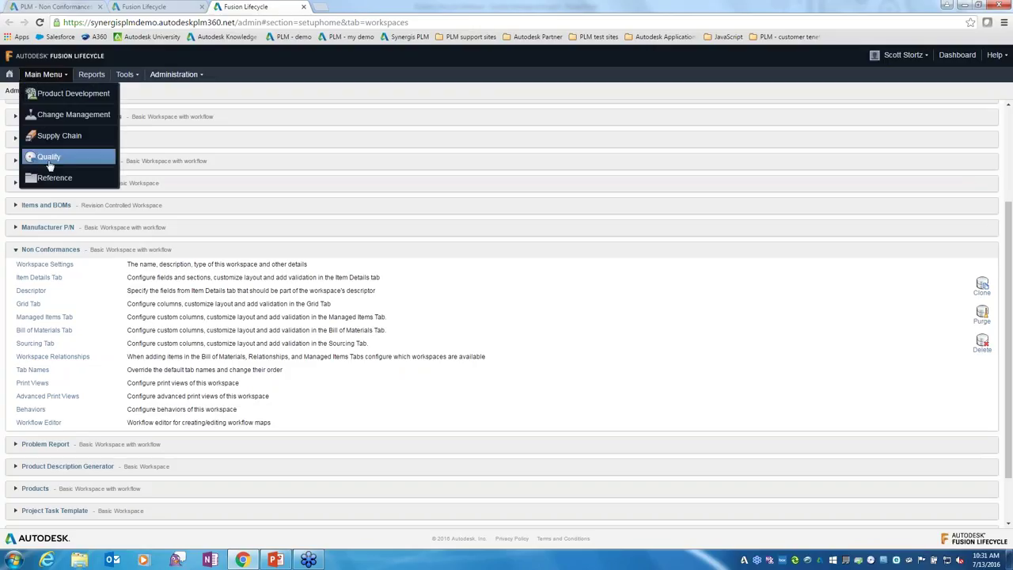
pyautogui.moveTo(57, 158)
pyautogui.click(127, 198)
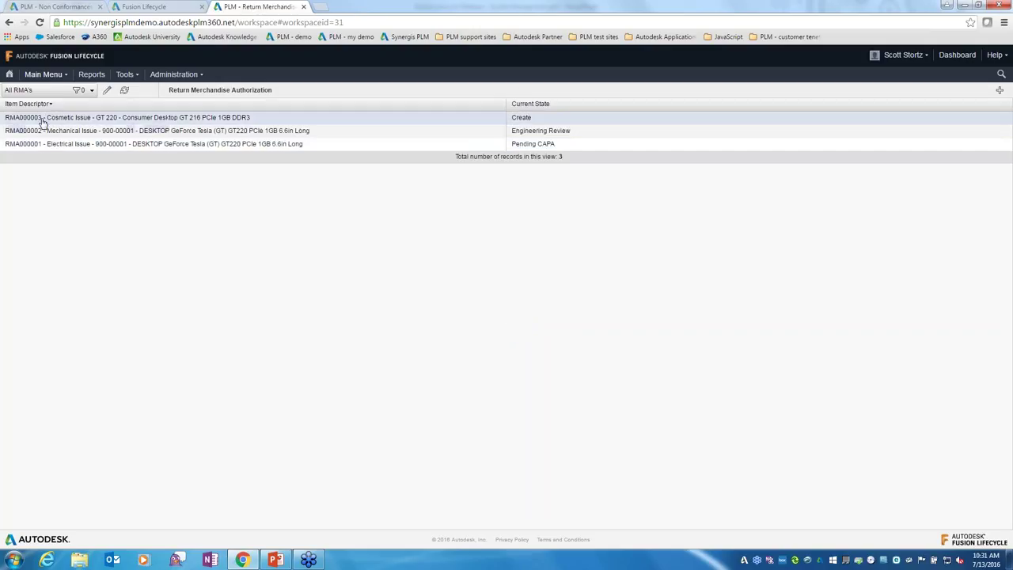
pyautogui.click(34, 144)
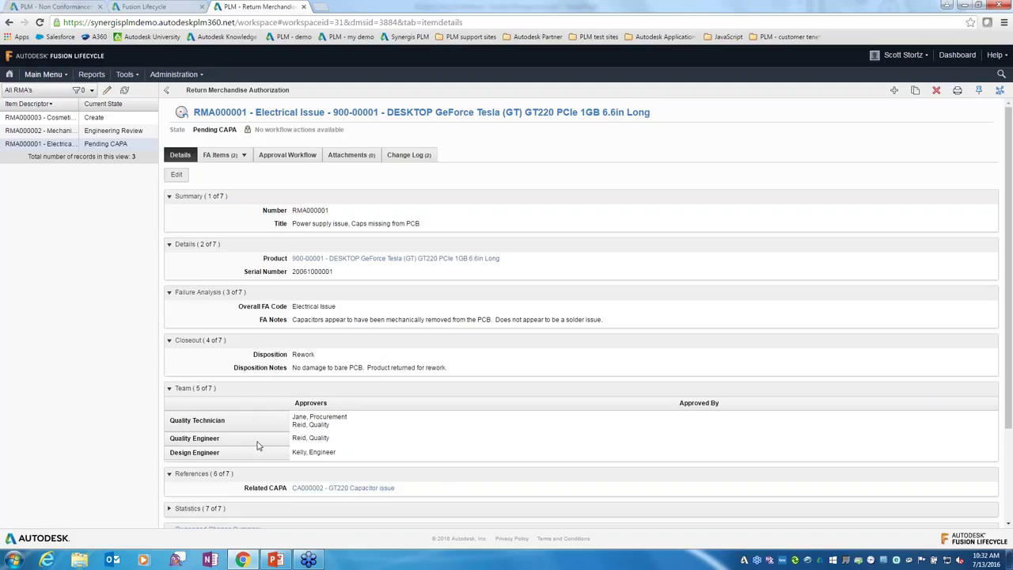
pyautogui.scroll(-1, 497, 392)
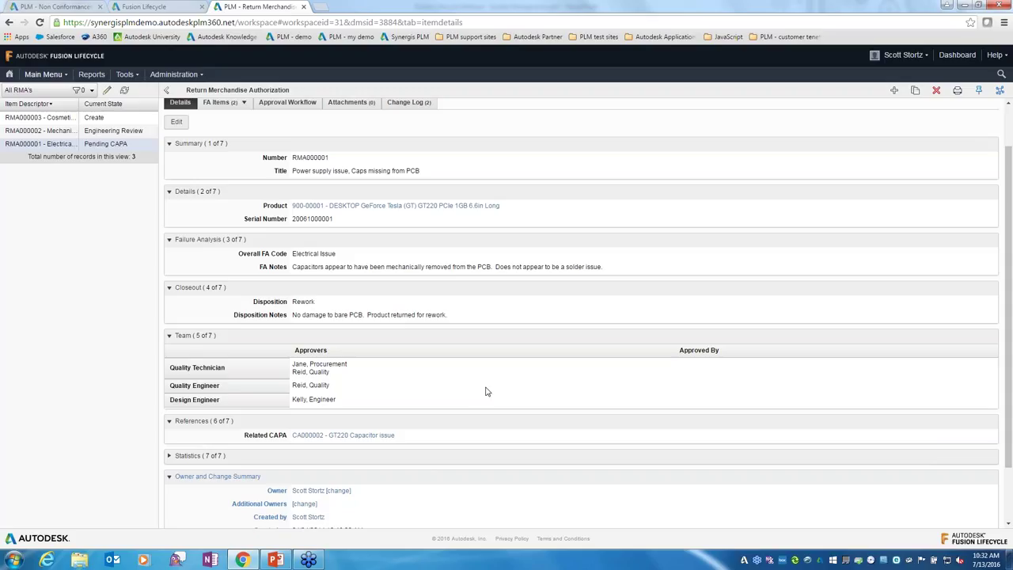
pyautogui.scroll(2, 469, 372)
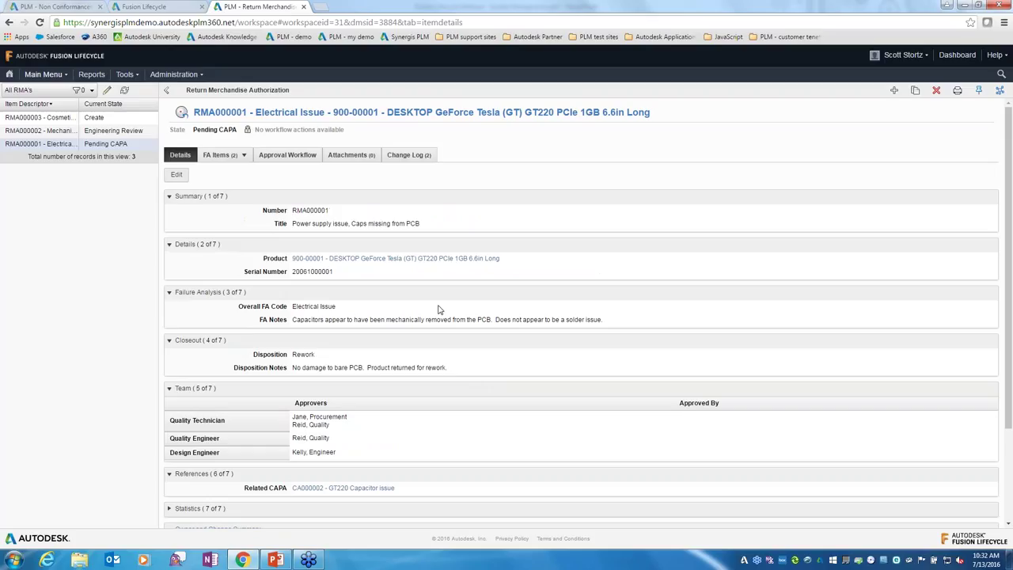
# Review the approval workflow of RMA000001, and view and close the record's printable version
pyautogui.click(287, 154)
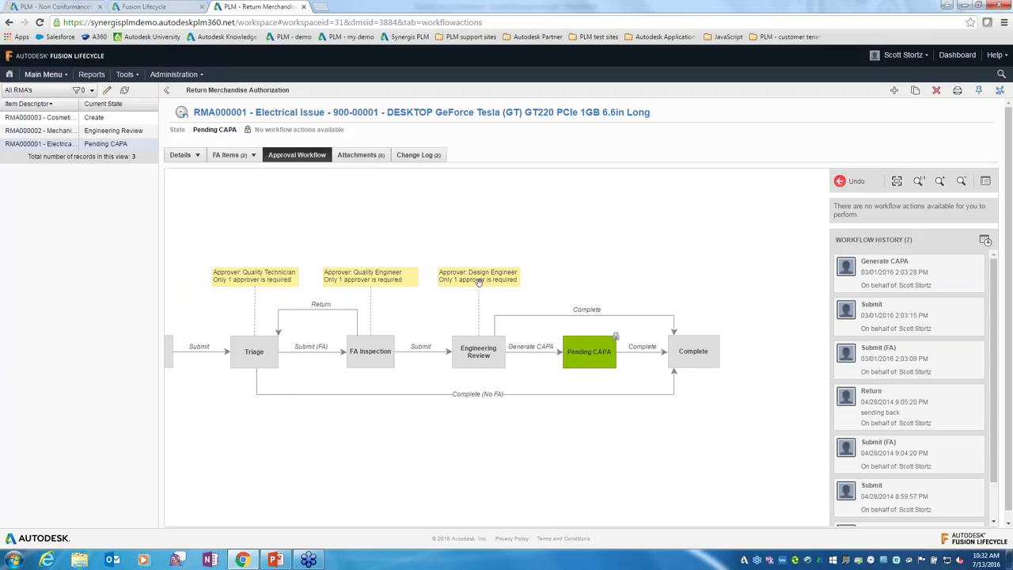
pyautogui.click(189, 156)
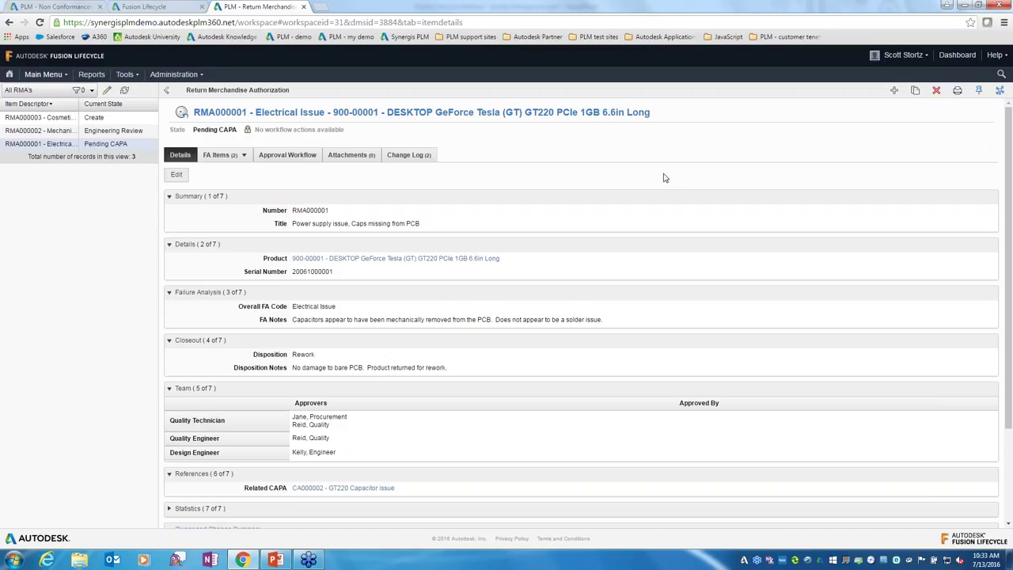
pyautogui.click(958, 90)
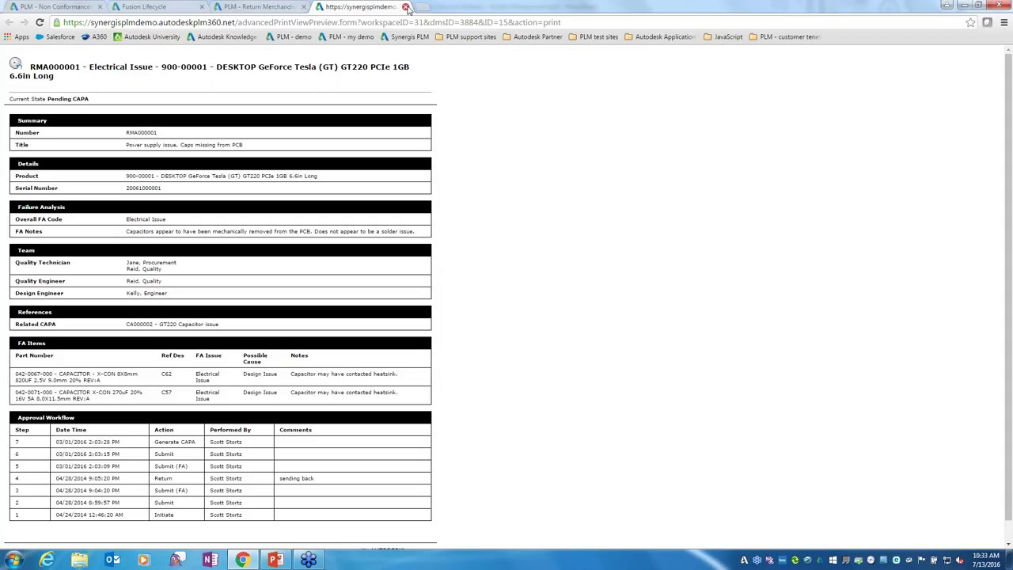
pyautogui.click(406, 7)
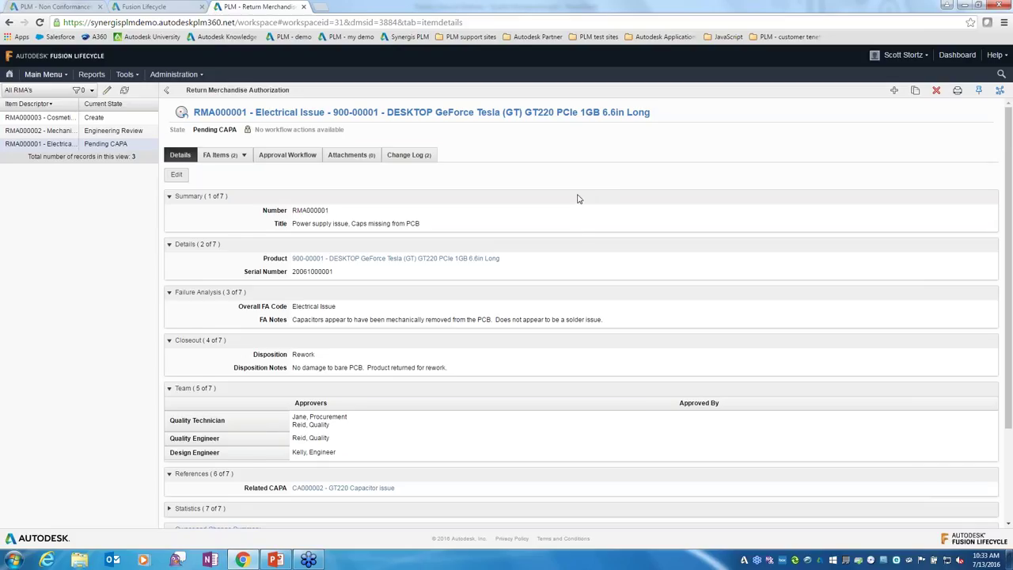
# Open the related CAPA CA000002 - GT220 Capacitor issue from the RMA's references and collapse the item list beside it
pyautogui.scroll(-3, 577, 196)
pyautogui.scroll(1, 546, 214)
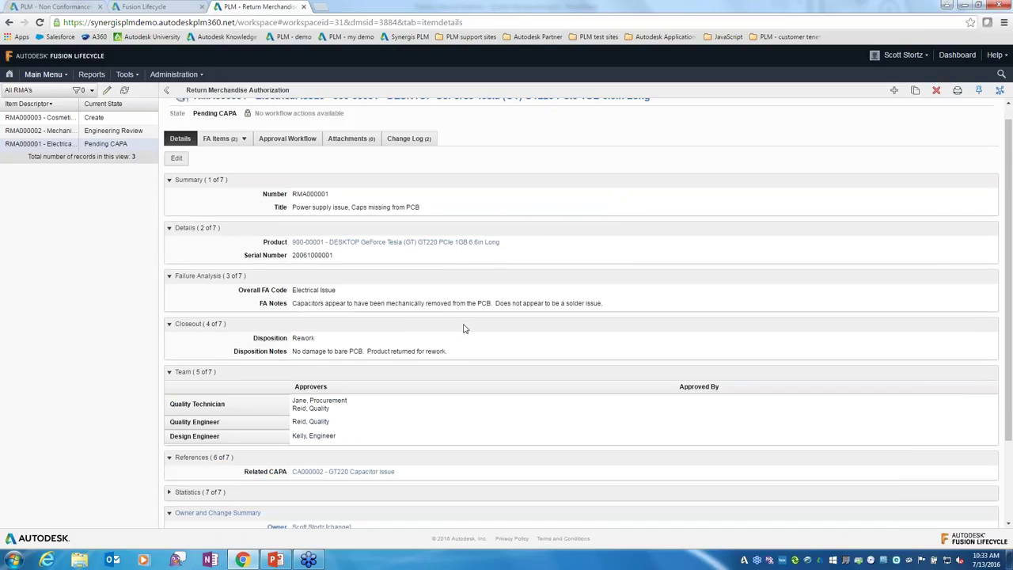
pyautogui.scroll(-1, 465, 328)
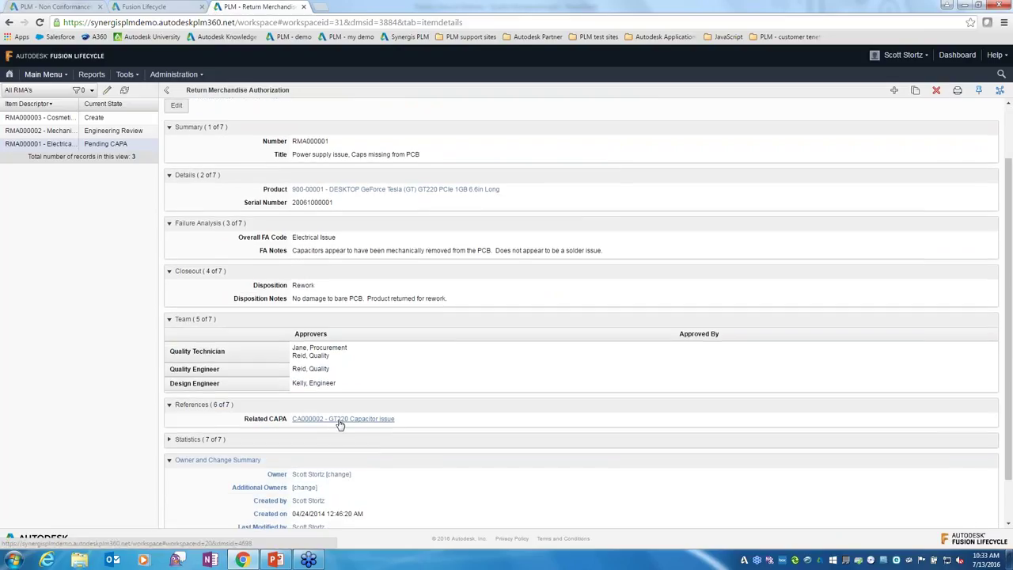
pyautogui.click(339, 421)
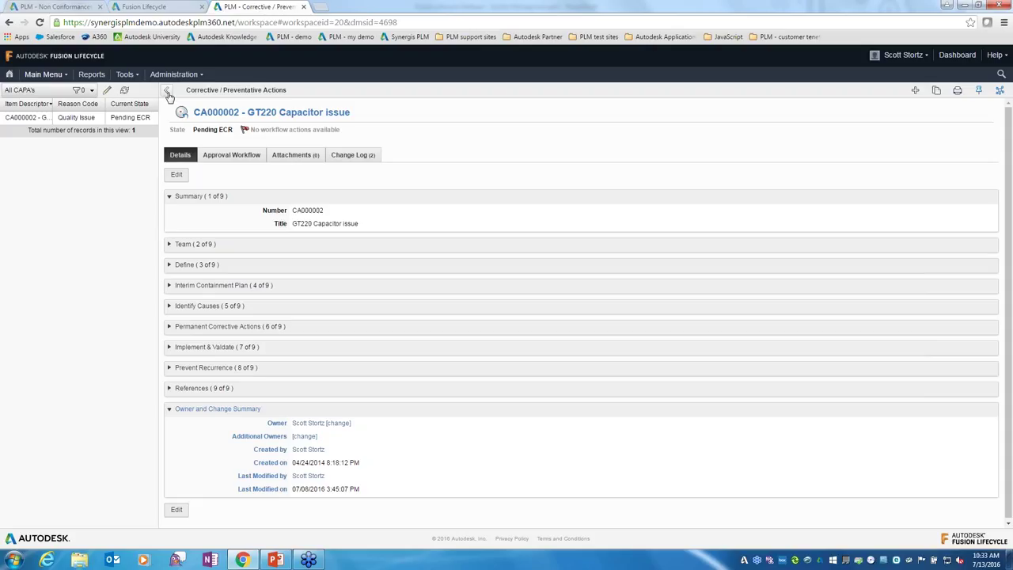
pyautogui.click(169, 94)
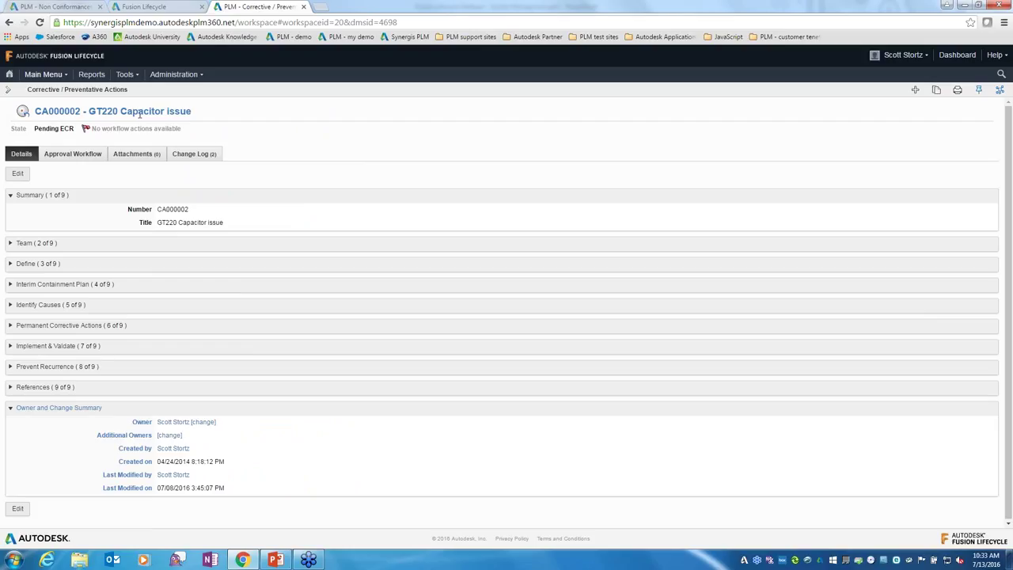
# Expand and review the CAPA's Team, Define, Interim Containment Plan, Identify Causes and Permanent Corrective Actions sections
pyautogui.click(25, 243)
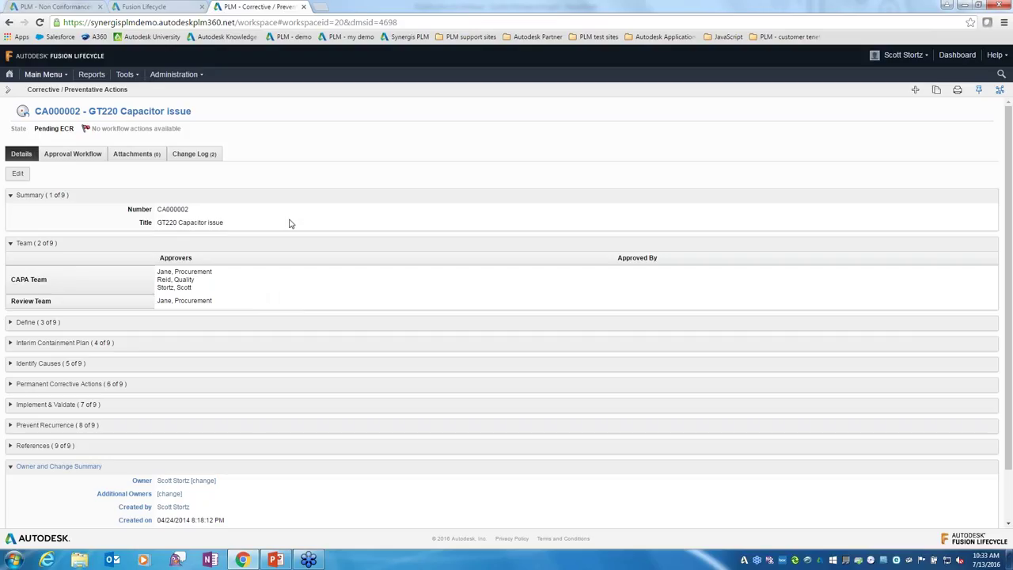
pyautogui.click(26, 322)
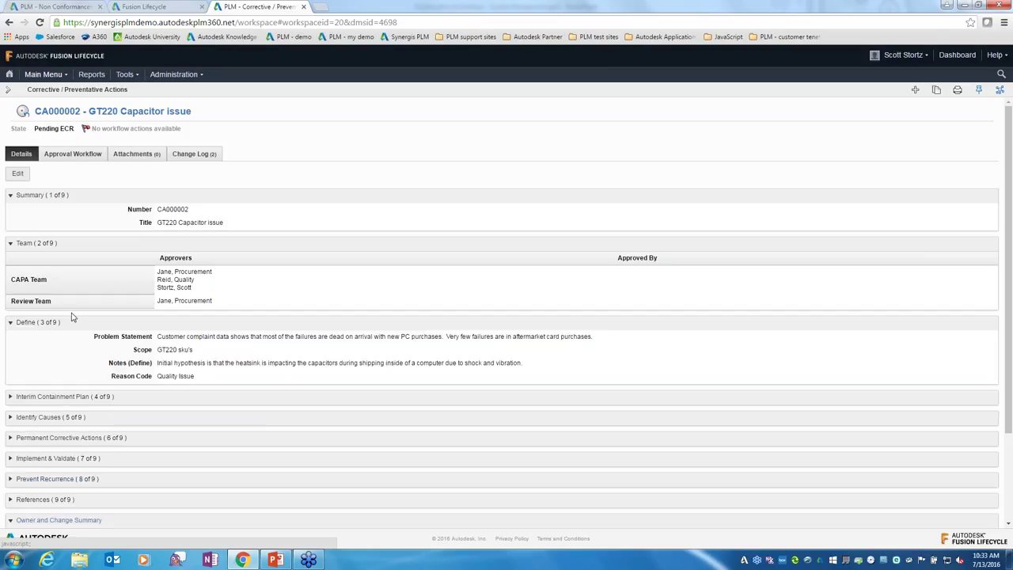
pyautogui.click(53, 397)
pyautogui.scroll(-3, 297, 318)
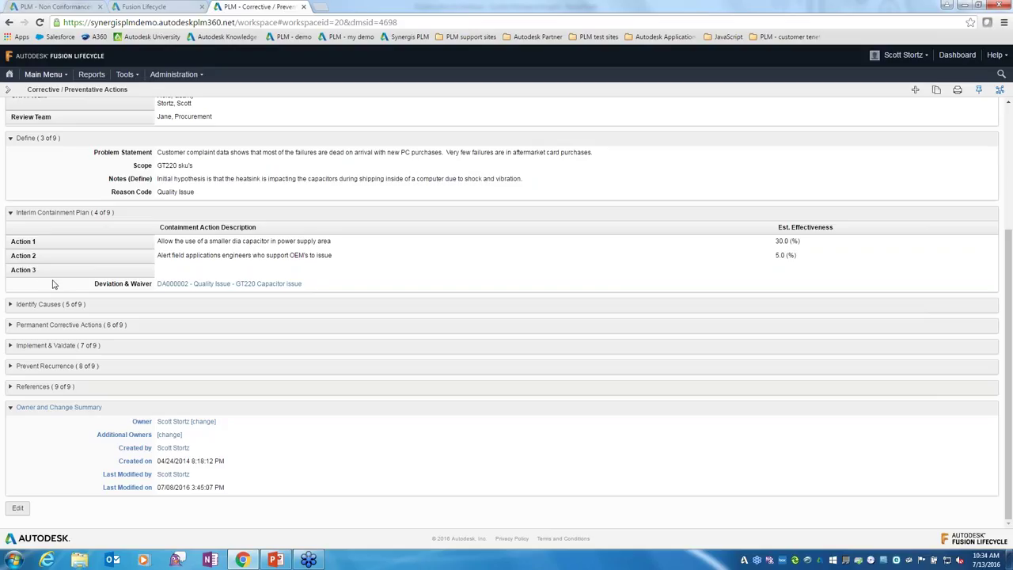
pyautogui.click(53, 308)
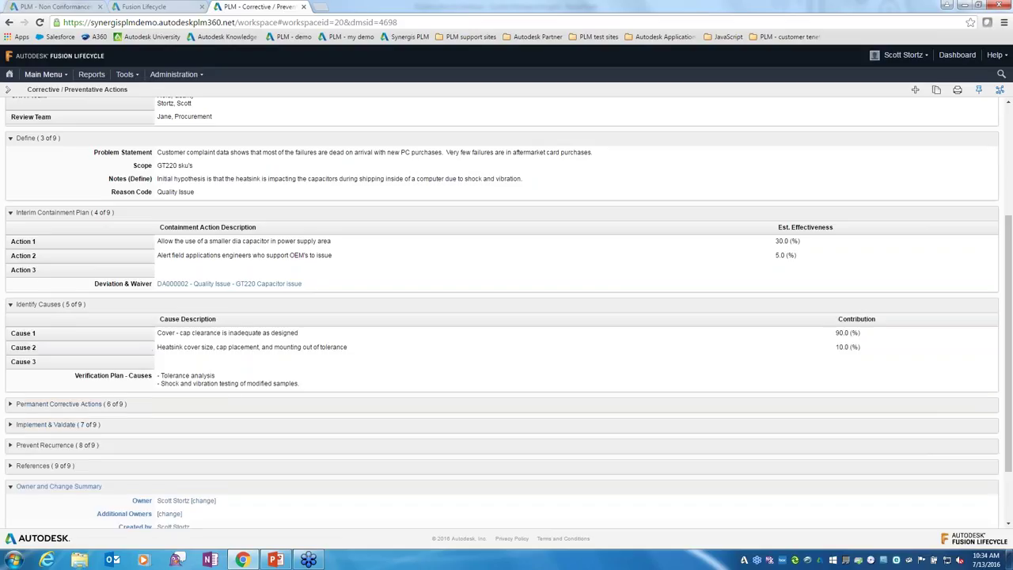
pyautogui.click(73, 406)
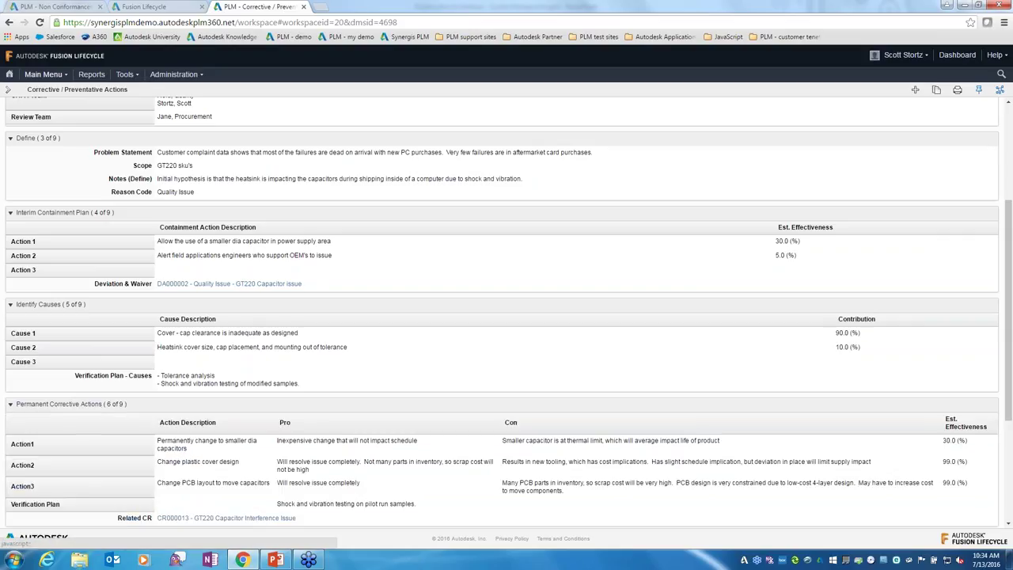
pyautogui.scroll(-2, 222, 379)
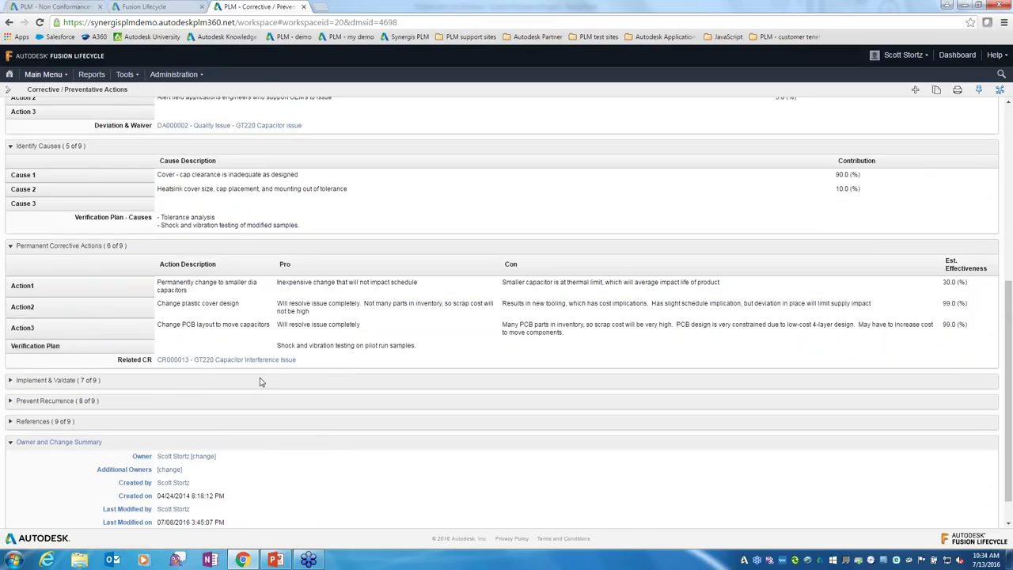
# Expand and review the CAPA's Implement & Validate, Prevent Recurrence and References sections
pyautogui.click(47, 381)
pyautogui.scroll(-2, 61, 406)
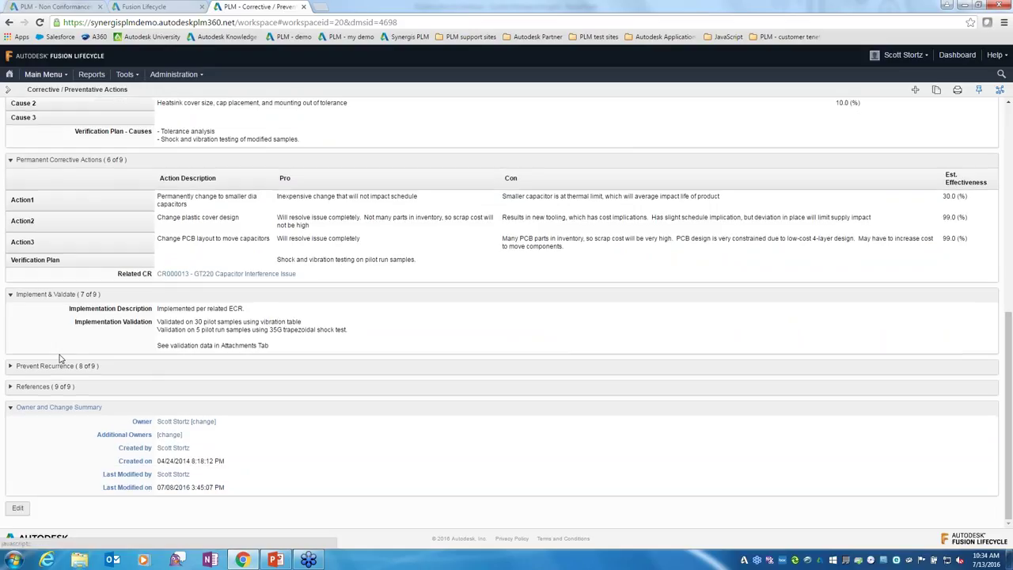
pyautogui.click(65, 366)
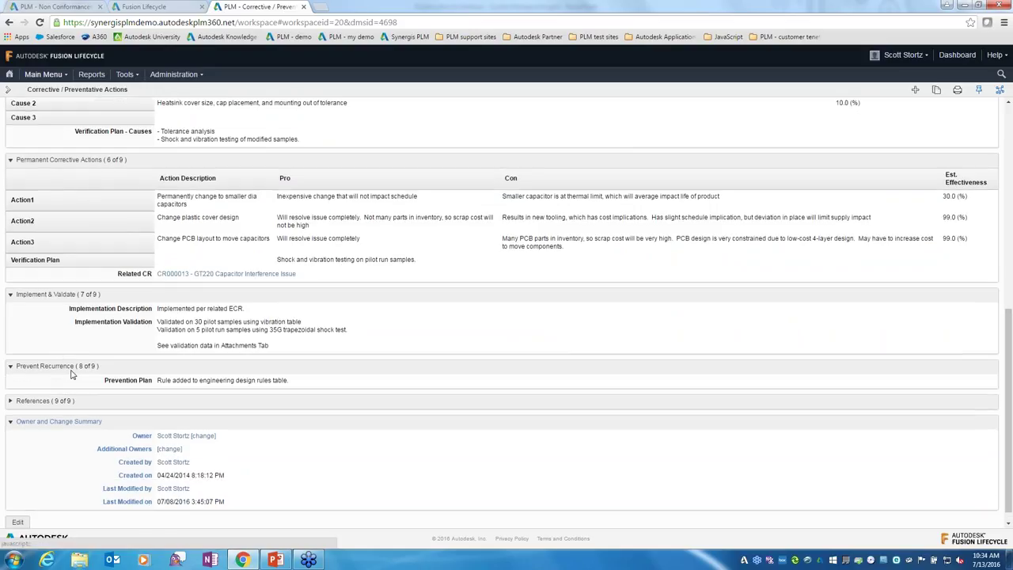
pyautogui.click(49, 401)
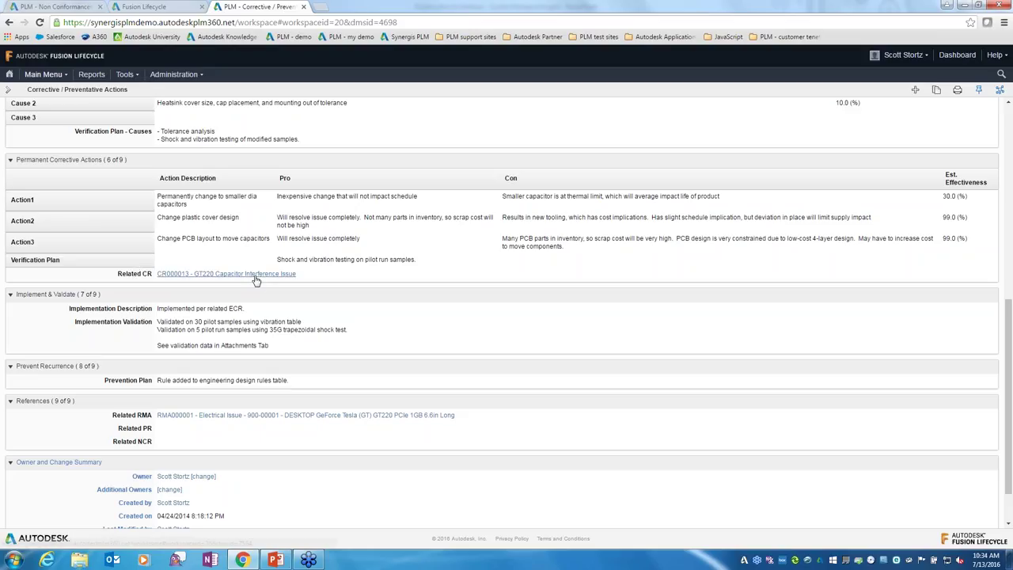
# Examine the CAPA's approval workflow and return to its details
pyautogui.scroll(2, 256, 281)
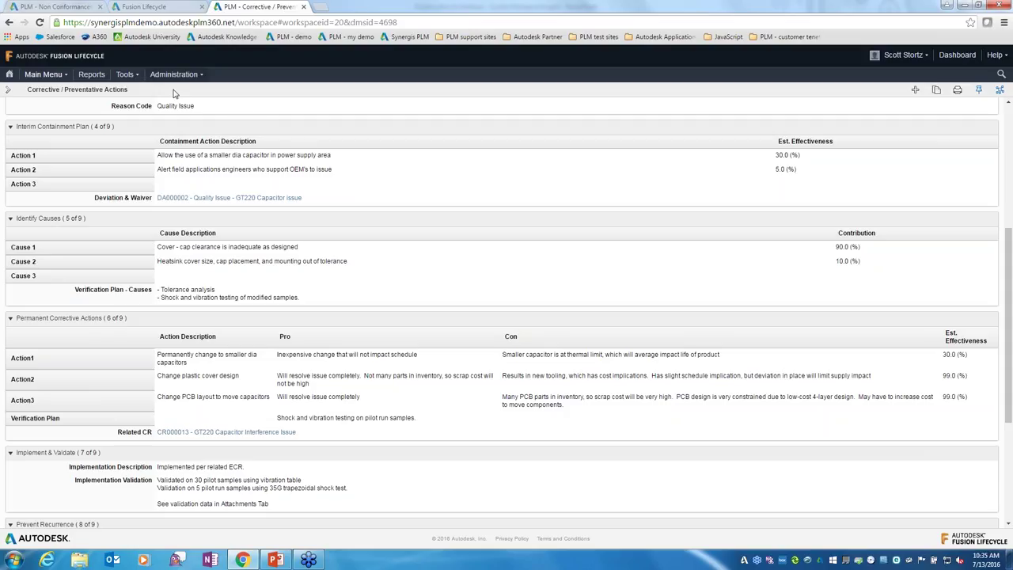
pyautogui.scroll(4, 225, 166)
pyautogui.click(88, 153)
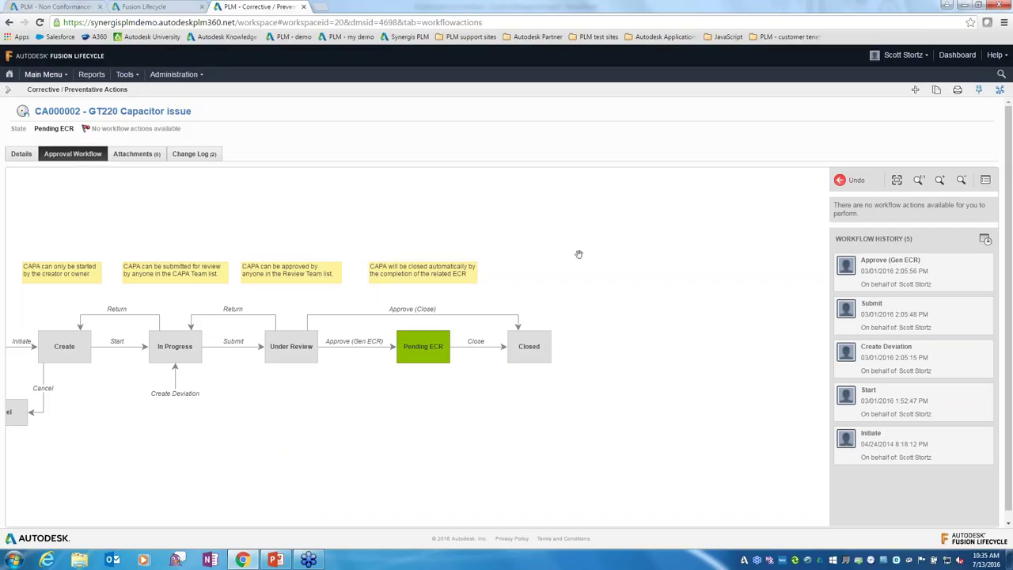
pyautogui.click(17, 153)
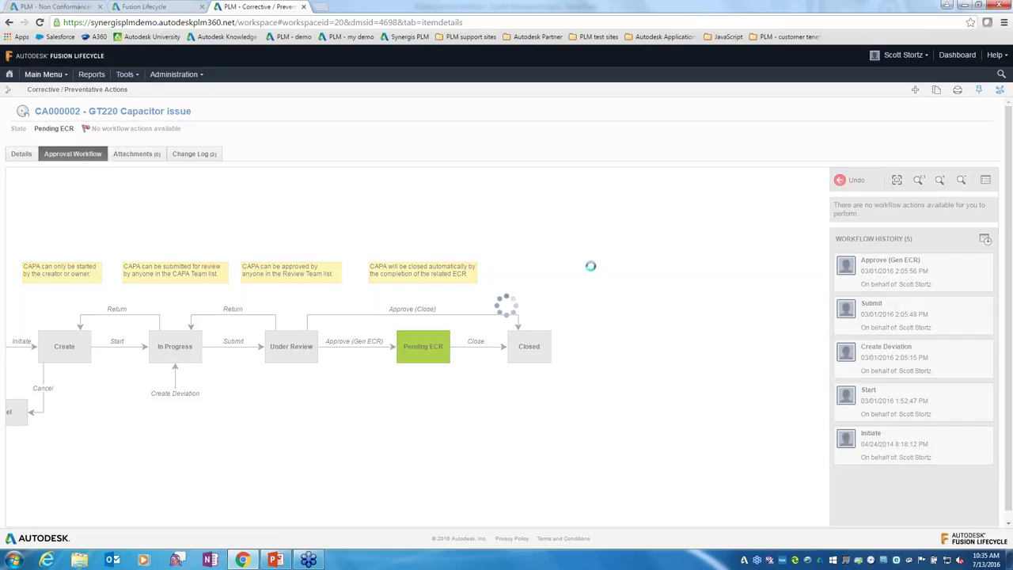
# Open the CAPA's related change request CR000013, review its details, and open its related change order CO000016
pyautogui.scroll(-1, 340, 357)
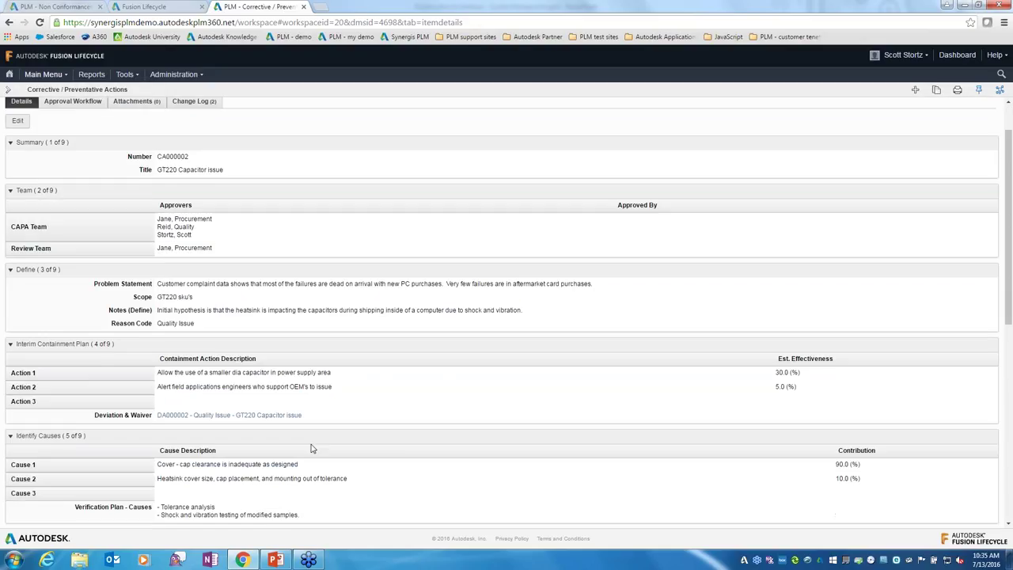
pyautogui.scroll(-5, 312, 449)
pyautogui.click(206, 386)
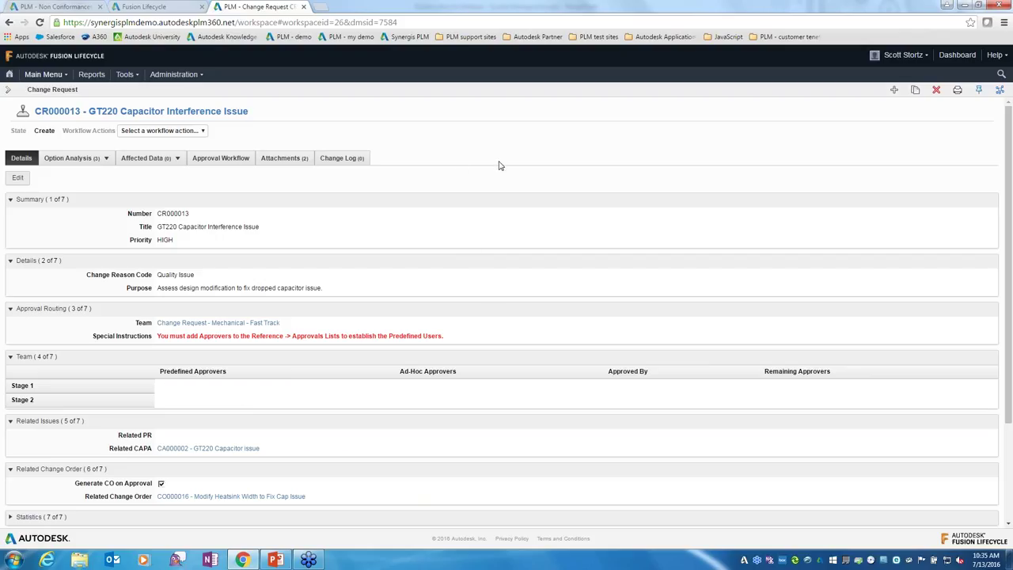
pyautogui.scroll(-1, 500, 165)
pyautogui.scroll(-1, 500, 165)
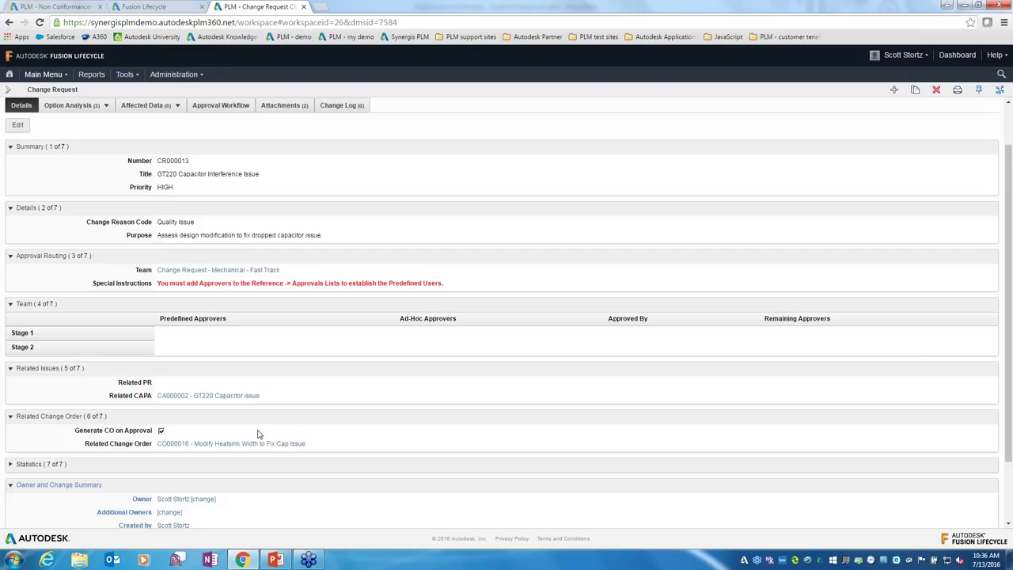
pyautogui.click(237, 444)
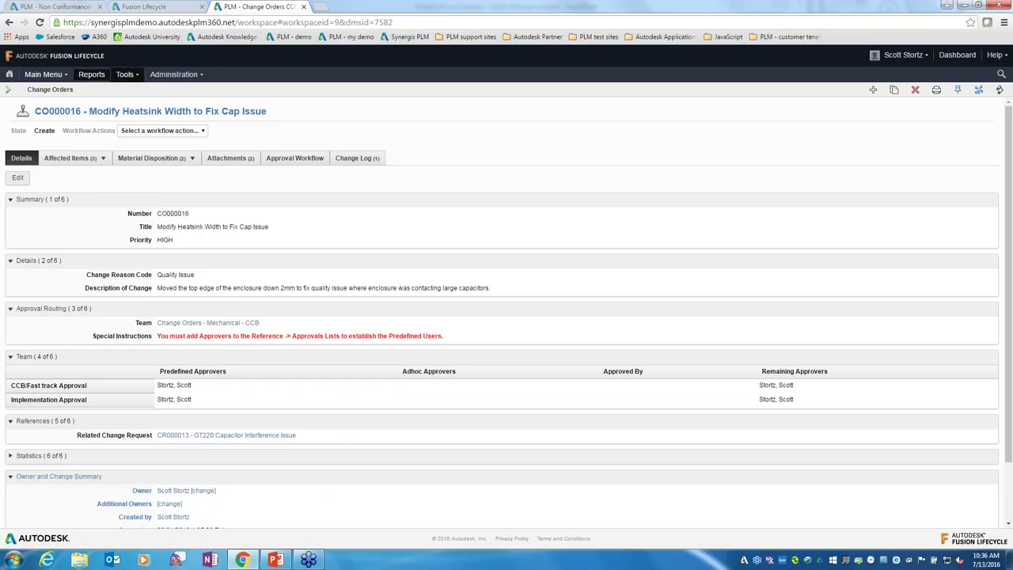
# Run the QM: All Open NCR's report and view the QM: NCR's per Supplier report as a chart, closing each result
pyautogui.click(101, 75)
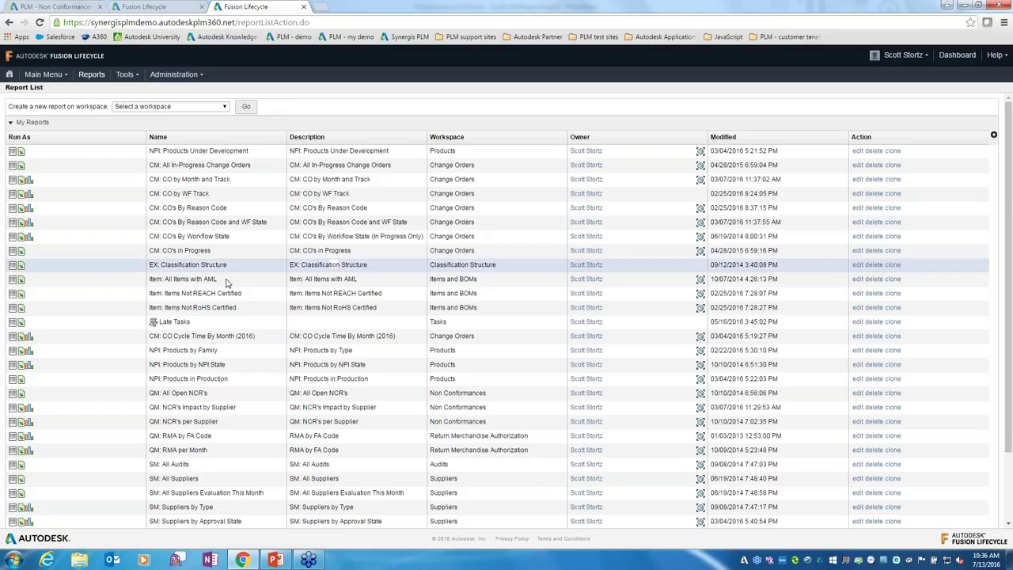
pyautogui.scroll(-1, 247, 371)
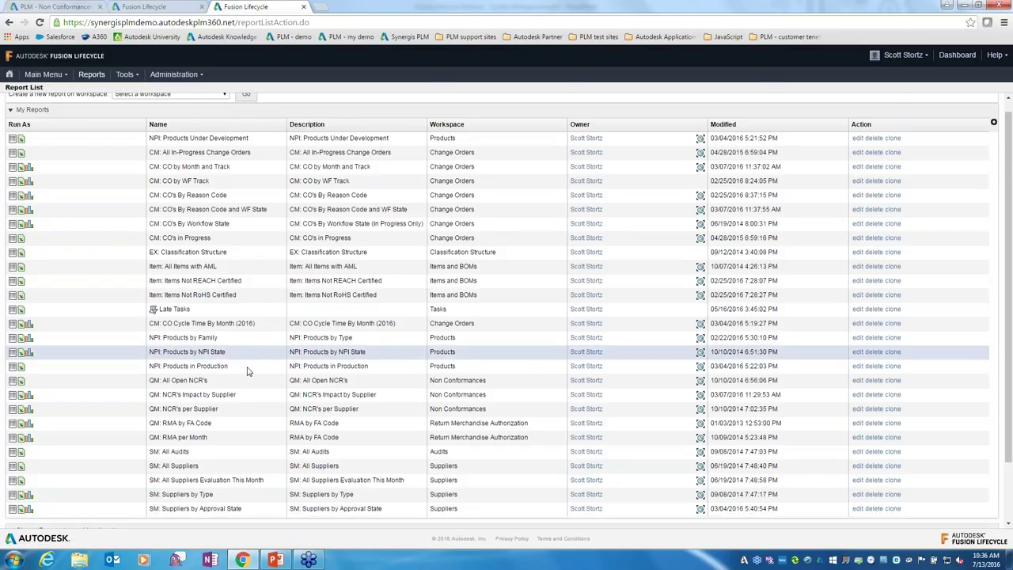
pyautogui.scroll(-1, 247, 371)
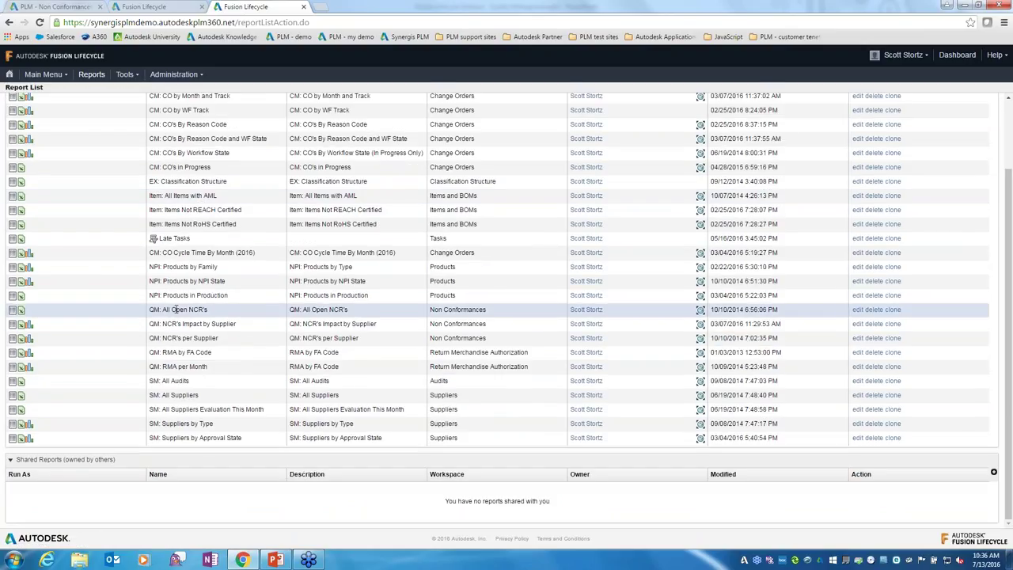
pyautogui.click(12, 311)
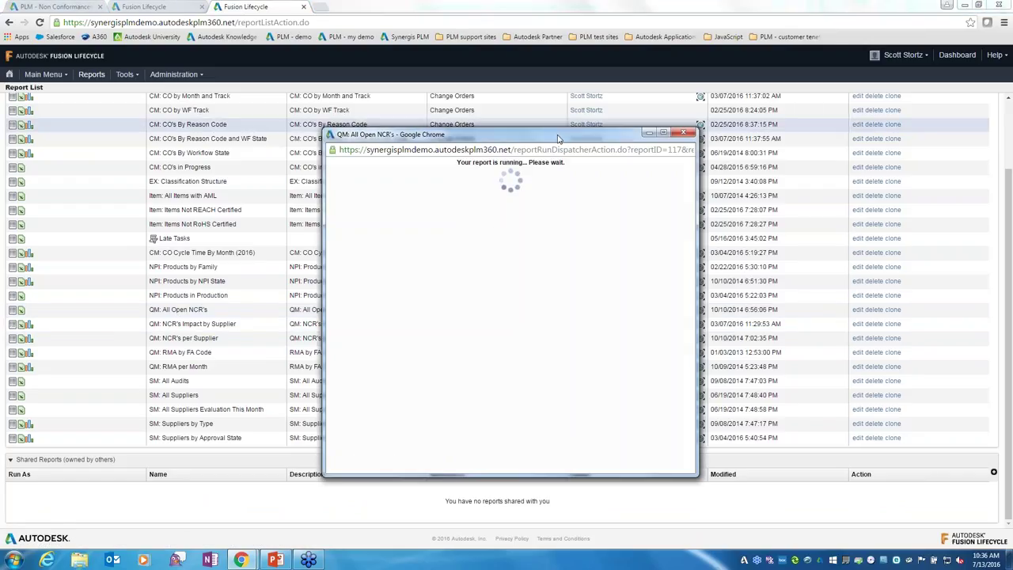
pyautogui.moveTo(698, 148); pyautogui.dragTo(815, 141)
pyautogui.moveTo(666, 142); pyautogui.dragTo(553, 135)
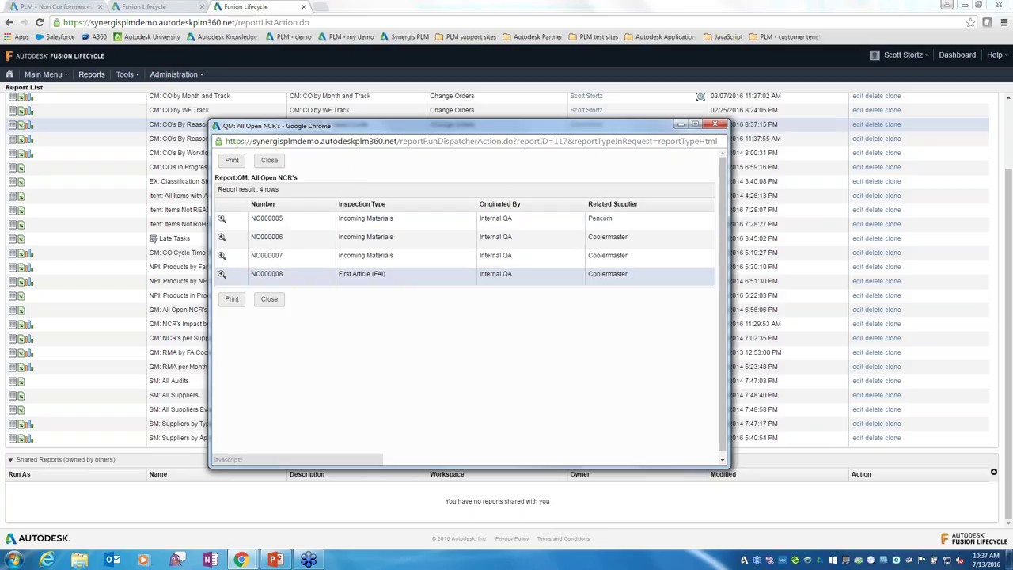
pyautogui.click(720, 125)
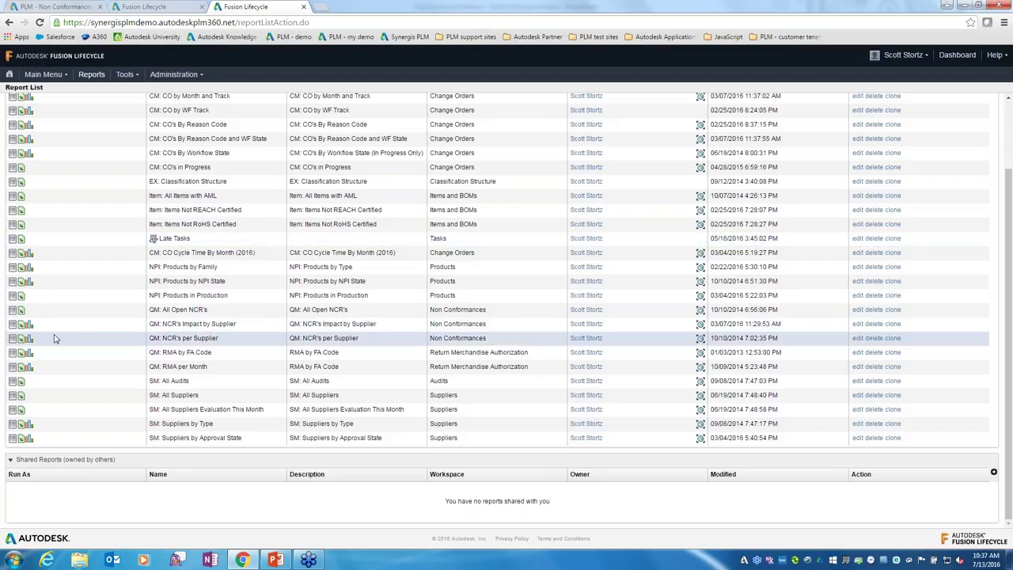
pyautogui.click(27, 339)
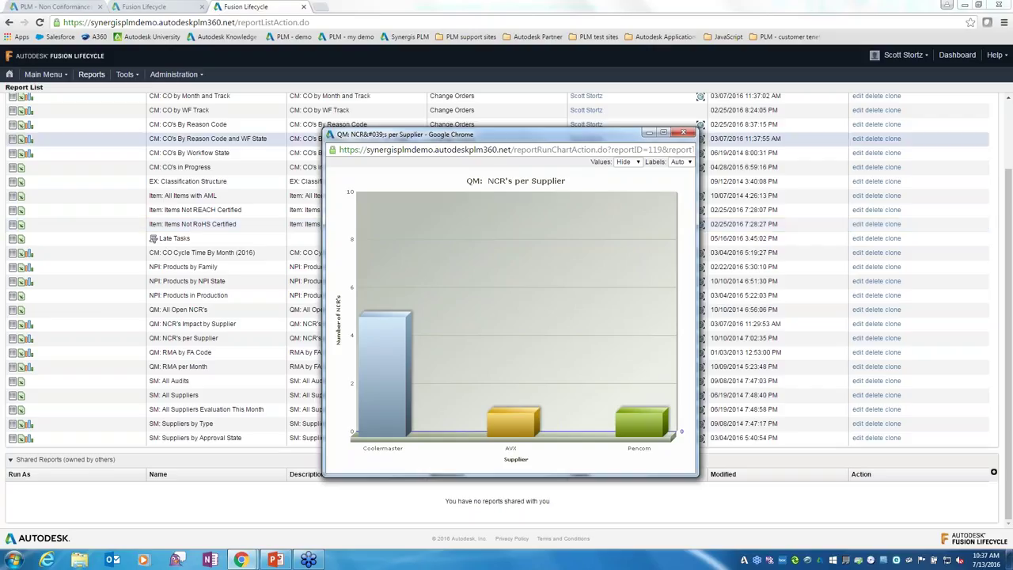
pyautogui.click(686, 135)
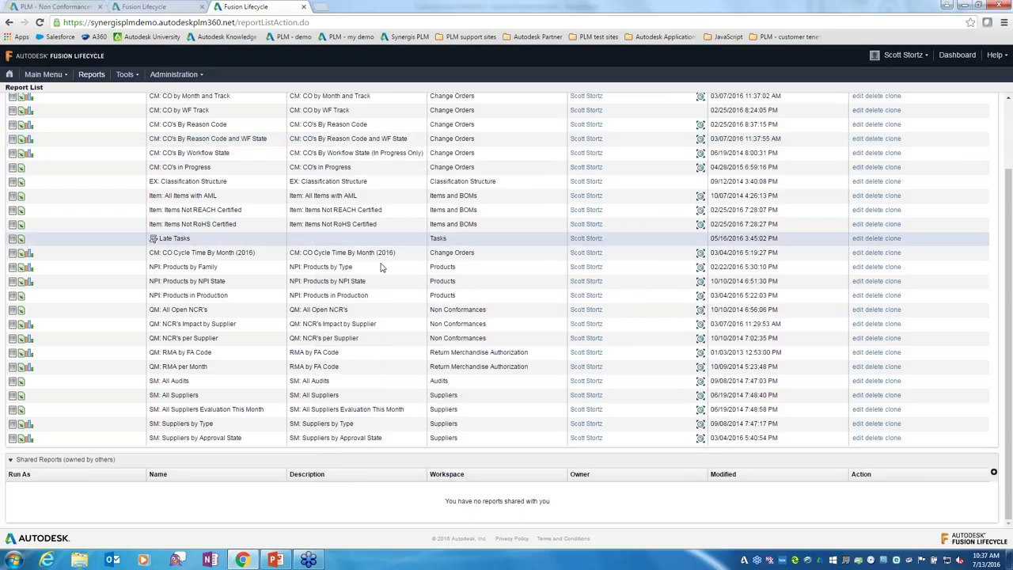
# Switch to the PowerPoint presentation, start the slide show from the current slide, and advance to the Quality Management slide
pyautogui.click(275, 561)
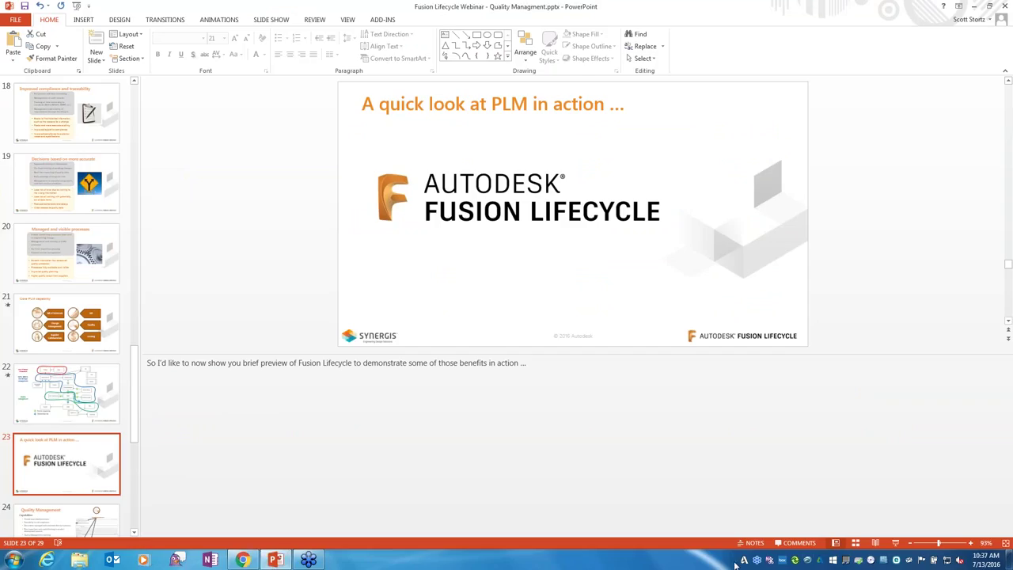
pyautogui.click(897, 545)
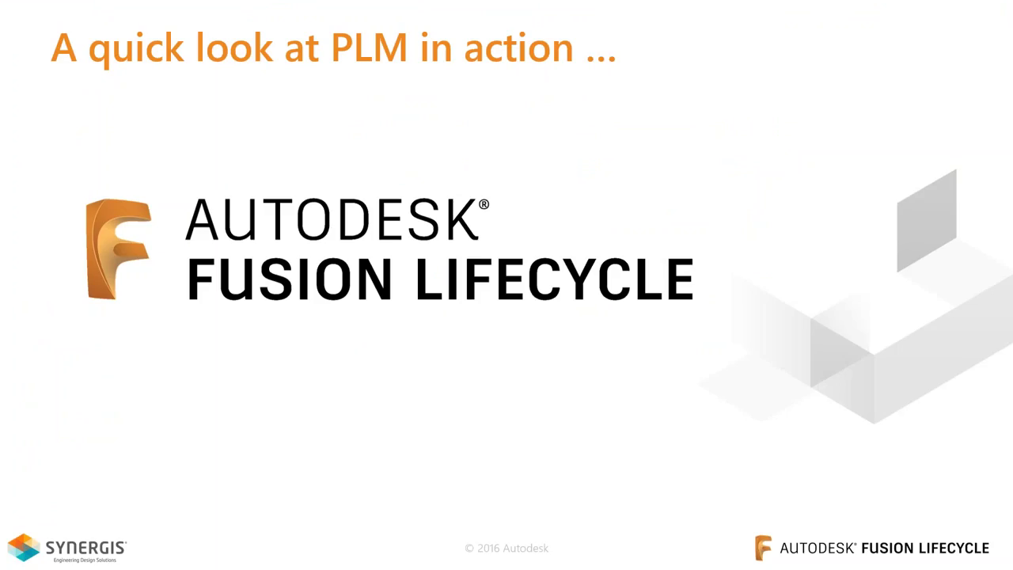
pyautogui.press('Right')
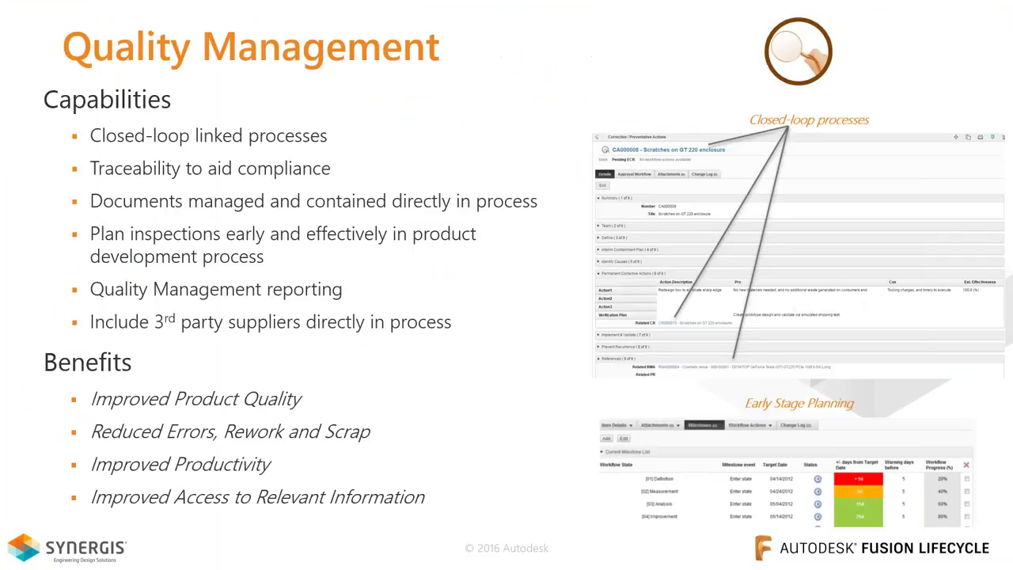